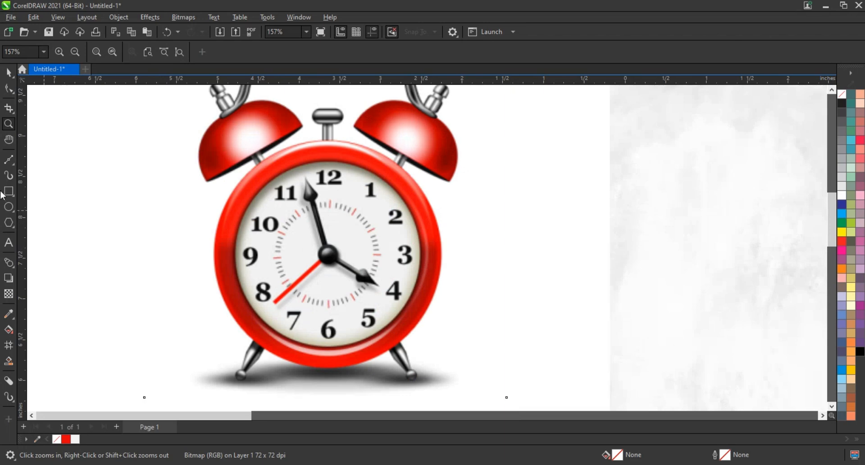
Trace a closed outline of straight segments around the clock's three hands and centre hub with the Freehand tool
{"action": "left_click", "coordinate": [15, 169]}
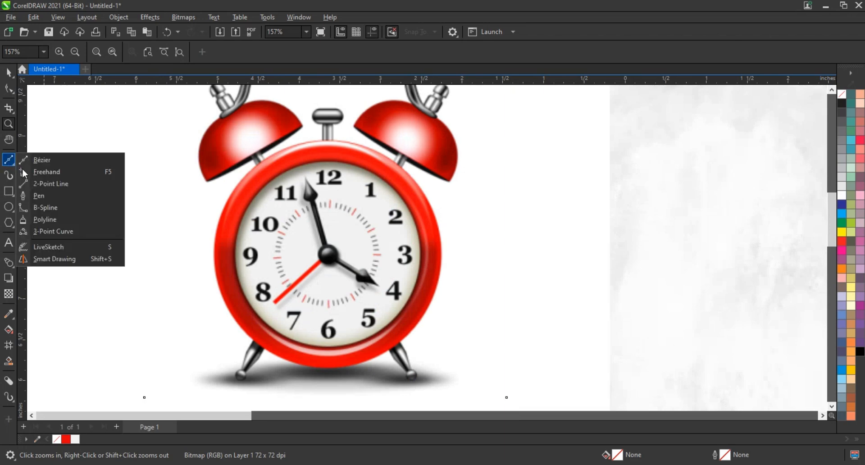
{"action": "left_click", "coordinate": [39, 170]}
{"action": "left_click", "coordinate": [306, 180]}
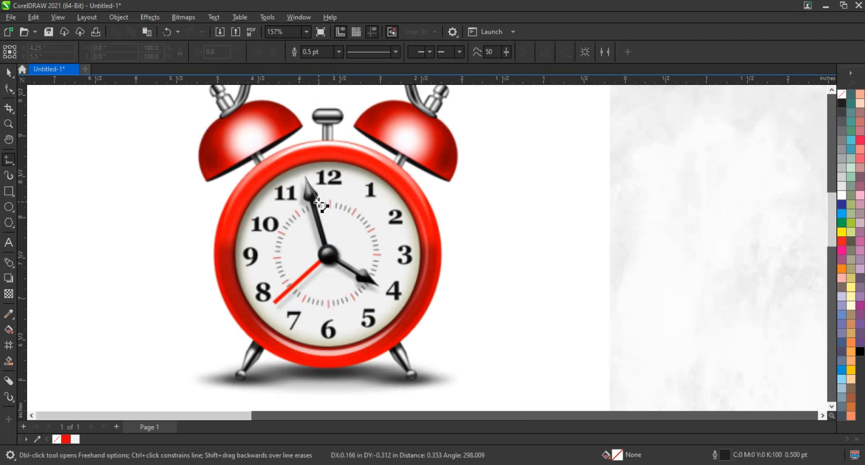
{"action": "double_click", "coordinate": [312, 197]}
{"action": "double_click", "coordinate": [325, 244]}
{"action": "double_click", "coordinate": [337, 259]}
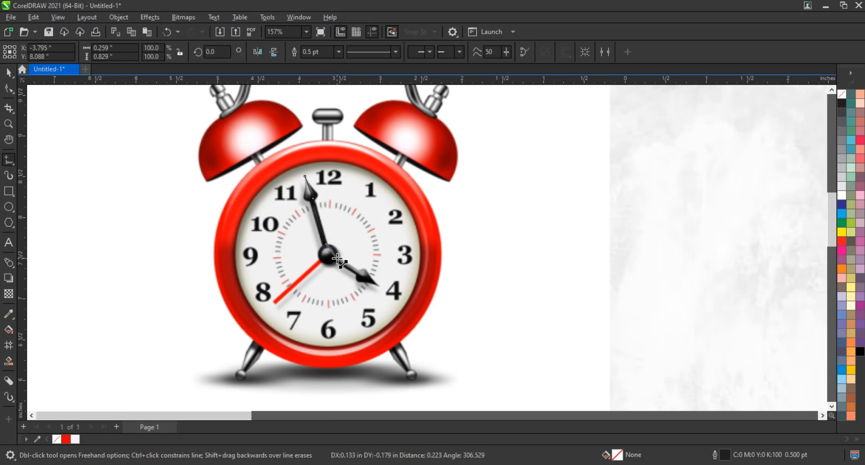
{"action": "double_click", "coordinate": [359, 270]}
{"action": "double_click", "coordinate": [379, 286]}
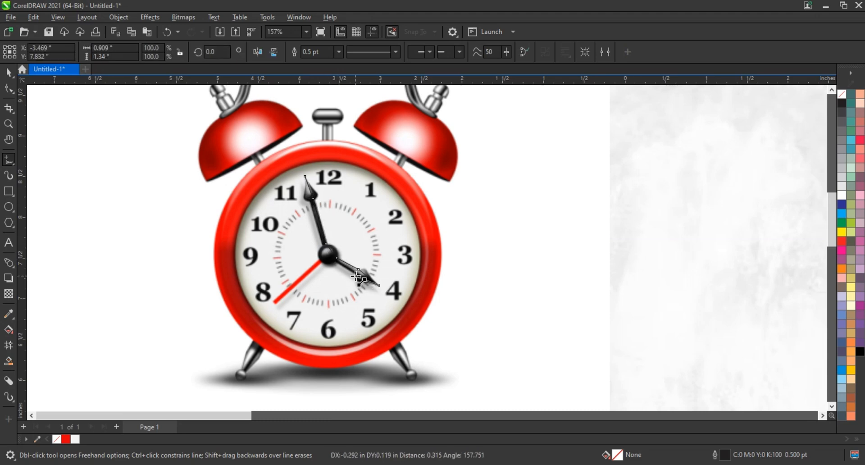
{"action": "double_click", "coordinate": [275, 301]}
{"action": "left_click", "coordinate": [318, 262]}
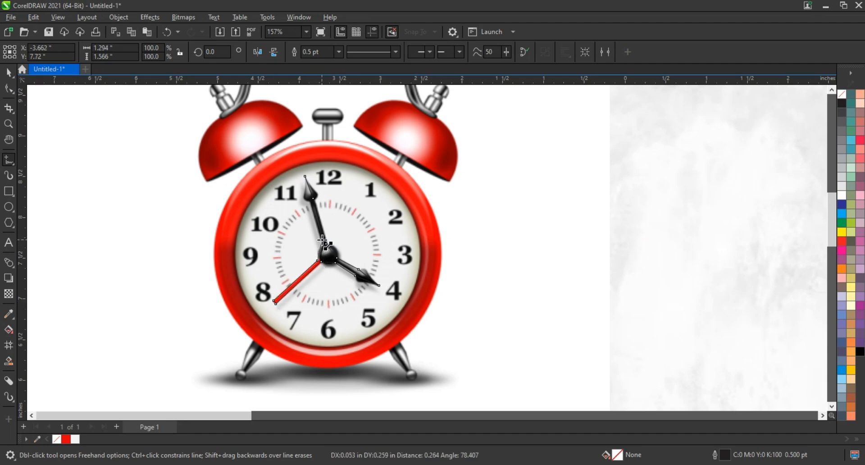
{"action": "left_click", "coordinate": [322, 245]}
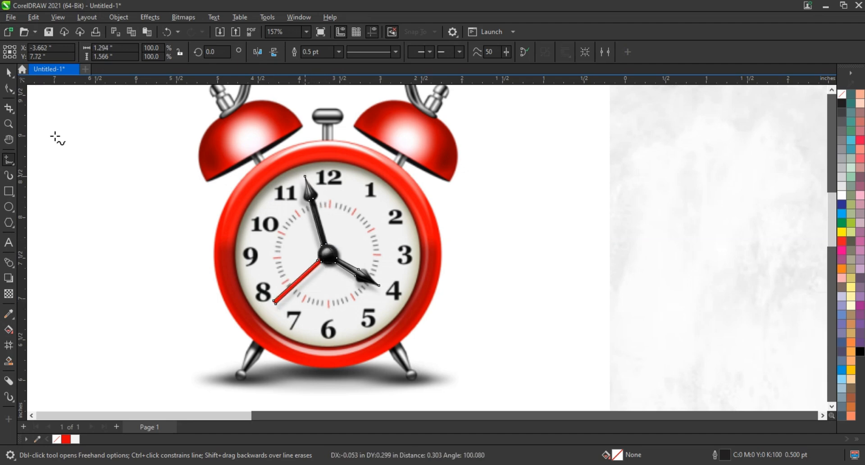
Convert the outline's segments to curves and bend the ones around the centre hub to follow its round edge
{"action": "key", "text": "F10"}
{"action": "key", "text": "shift+F2"}
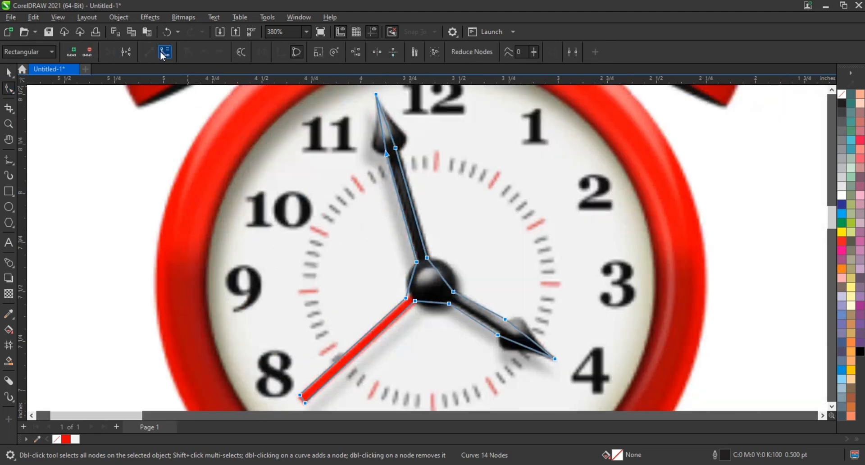
{"action": "left_click", "coordinate": [162, 53]}
{"action": "left_click", "coordinate": [352, 293]}
{"action": "left_click_drag", "start_coordinate": [427, 258], "coordinate": [456, 274]}
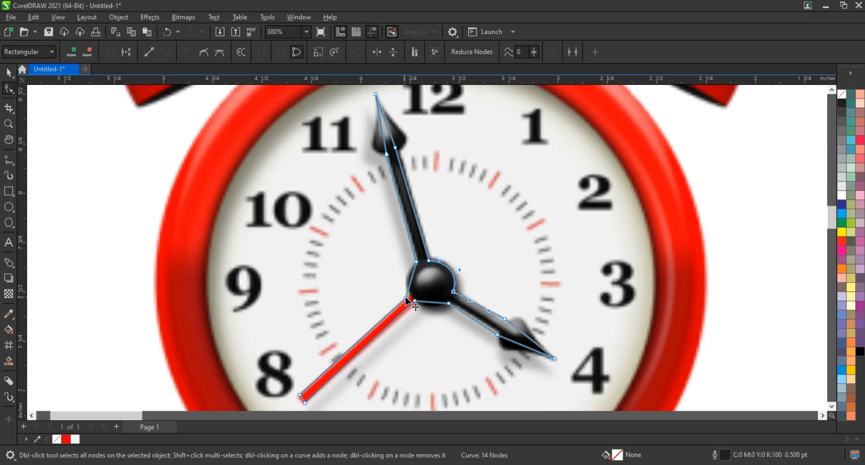
{"action": "left_click_drag", "start_coordinate": [405, 298], "coordinate": [416, 265]}
{"action": "left_click_drag", "start_coordinate": [432, 302], "coordinate": [430, 308]}
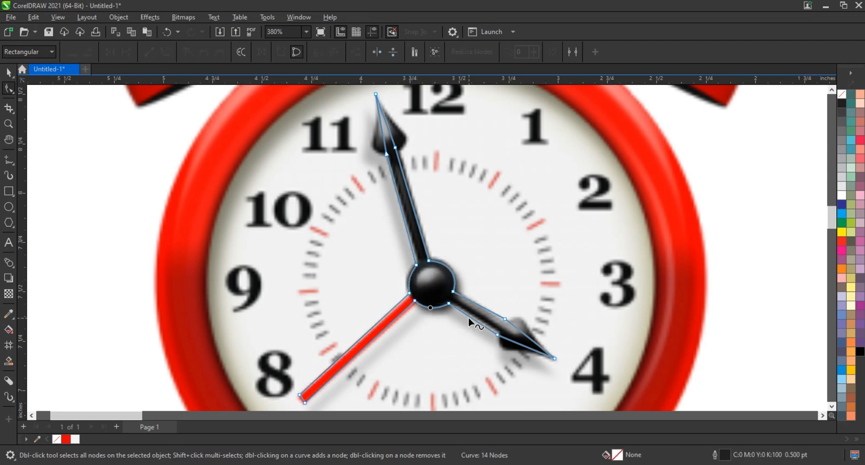
Adjust the nodes and curves of the outline to fit the hour hand's arrowhead and the red second hand
{"action": "left_click_drag", "start_coordinate": [497, 335], "coordinate": [501, 331]}
{"action": "left_click_drag", "start_coordinate": [449, 304], "coordinate": [450, 302]}
{"action": "left_click_drag", "start_coordinate": [505, 318], "coordinate": [524, 308]}
{"action": "mouse_move", "coordinate": [538, 346]}
{"action": "left_mouse_down"}
{"action": "mouse_move", "coordinate": [520, 340]}
{"action": "mouse_move", "coordinate": [503, 358]}
{"action": "mouse_move", "coordinate": [533, 356]}
{"action": "left_mouse_up"}
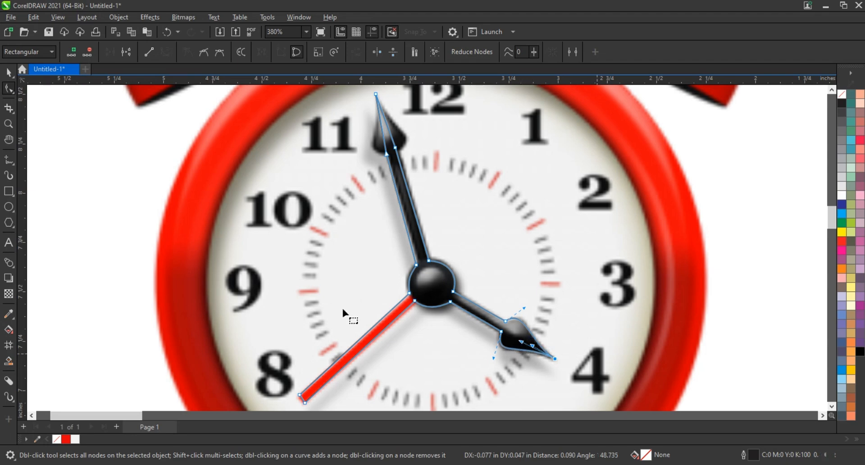
{"action": "left_click", "coordinate": [410, 294]}
{"action": "left_click_drag", "start_coordinate": [305, 402], "coordinate": [306, 400]}
{"action": "left_click", "coordinate": [299, 394]}
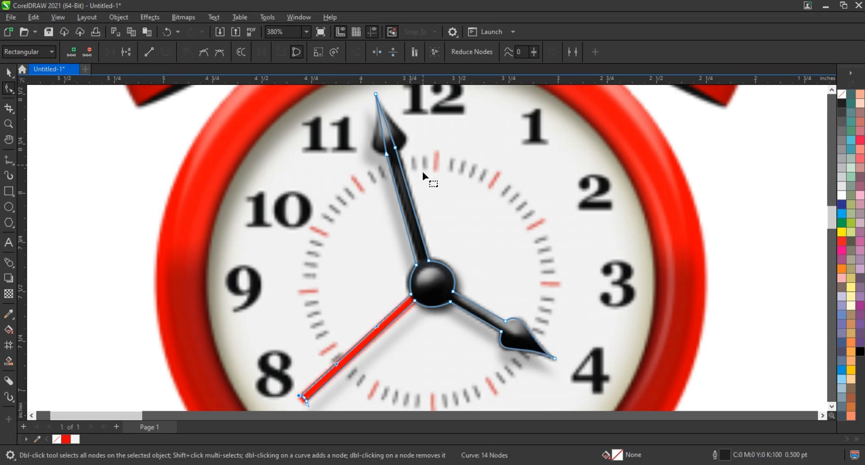
Curve the outline around the minute hand's arrowhead and touch up its node beside the hub
{"action": "left_click_drag", "start_coordinate": [386, 155], "coordinate": [360, 151]}
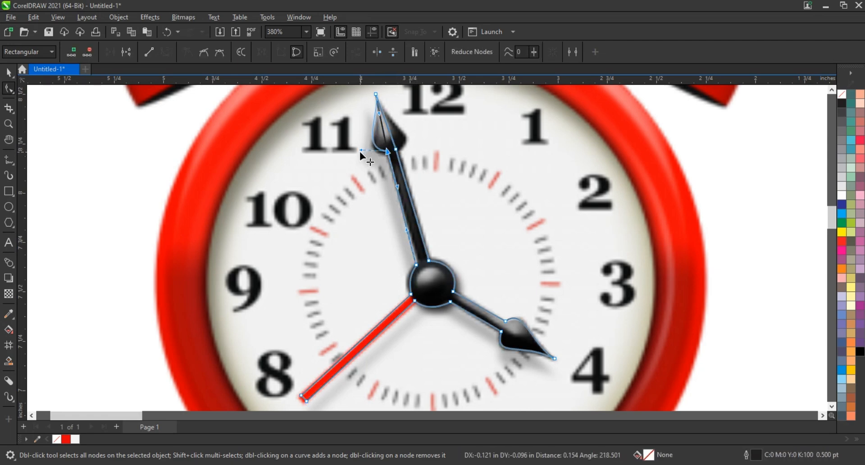
{"action": "left_click_drag", "start_coordinate": [383, 116], "coordinate": [418, 135]}
{"action": "left_click", "coordinate": [396, 150]}
{"action": "left_click", "coordinate": [9, 72]}
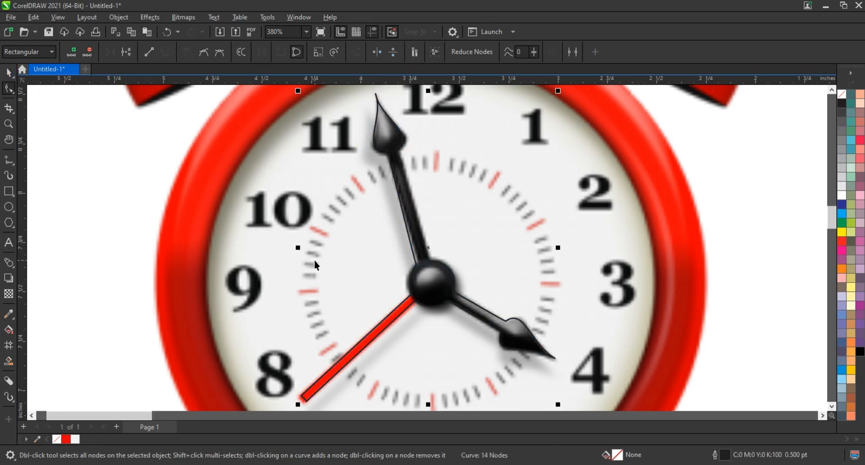
{"action": "scroll", "coordinate": [315, 261], "scroll_direction": "down", "scroll_amount": 2}
{"action": "left_click", "coordinate": [8, 89]}
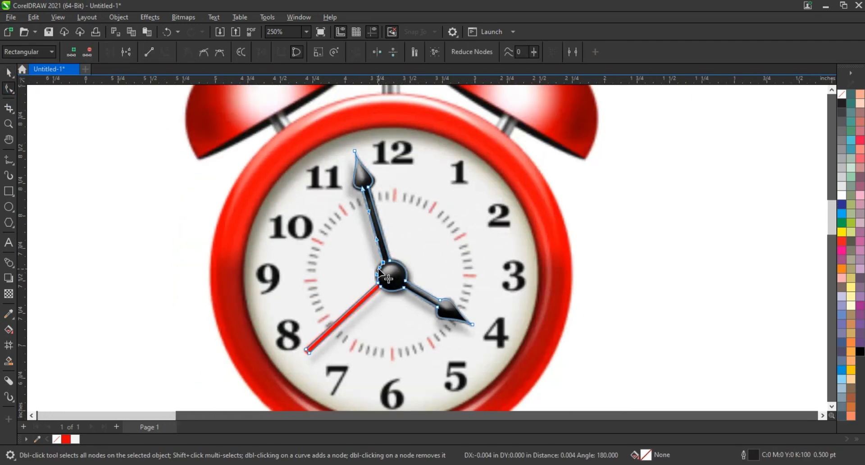
{"action": "left_click", "coordinate": [505, 243]}
{"action": "left_click", "coordinate": [9, 72]}
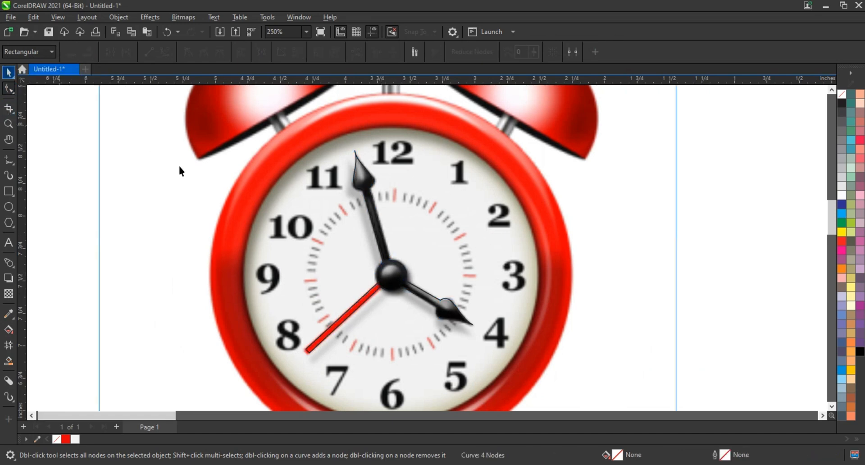
PowerClip a copy of the clock image inside the hands outline and place the clipped hands beside the clock
{"action": "scroll", "coordinate": [532, 283], "scroll_direction": "down", "scroll_amount": 2}
{"action": "left_click", "coordinate": [531, 260]}
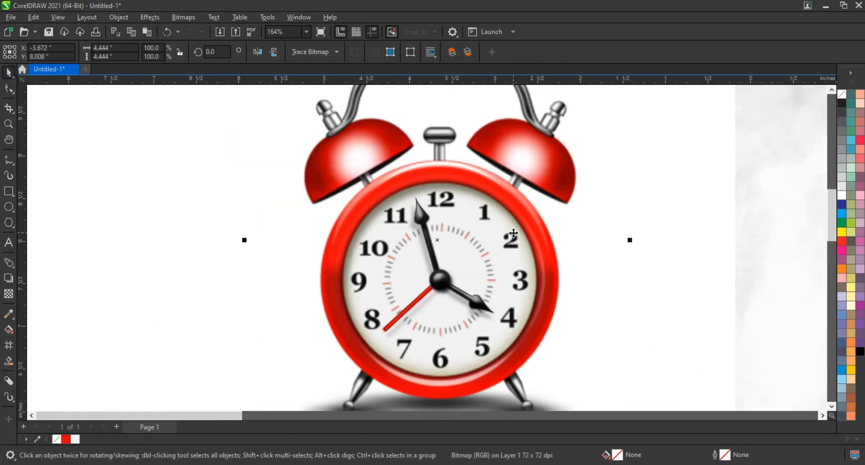
{"action": "right_click", "coordinate": [514, 159]}
{"action": "left_click", "coordinate": [441, 279]}
{"action": "left_click_drag", "start_coordinate": [441, 279], "coordinate": [164, 280]}
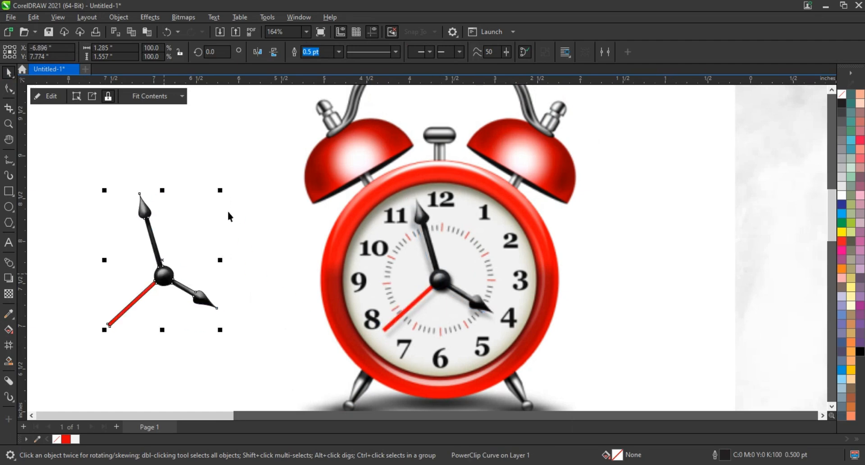
{"action": "left_click", "coordinate": [211, 237]}
Draw a circle over the pizza and fit it to the crust's edge, about 7.28 inches in diameter
{"action": "scroll", "coordinate": [211, 237], "scroll_direction": "down", "scroll_amount": 3}
{"action": "scroll", "coordinate": [38, 180], "scroll_direction": "down", "scroll_amount": 2}
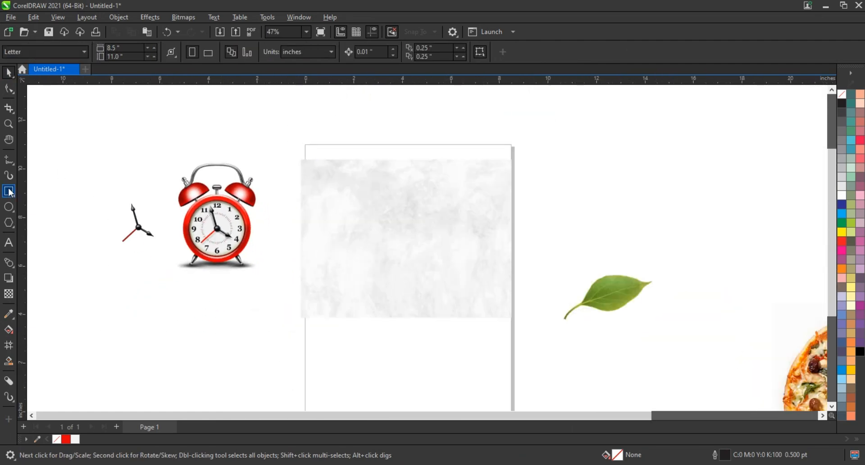
{"action": "key", "text": "F4"}
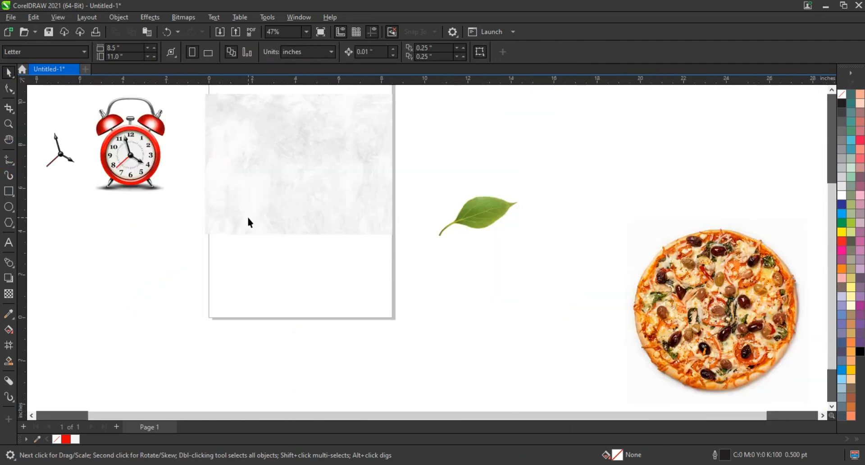
{"action": "left_click", "coordinate": [9, 125]}
{"action": "left_click_drag", "start_coordinate": [620, 214], "coordinate": [798, 400]}
{"action": "right_click", "coordinate": [345, 224]}
{"action": "left_click", "coordinate": [15, 208]}
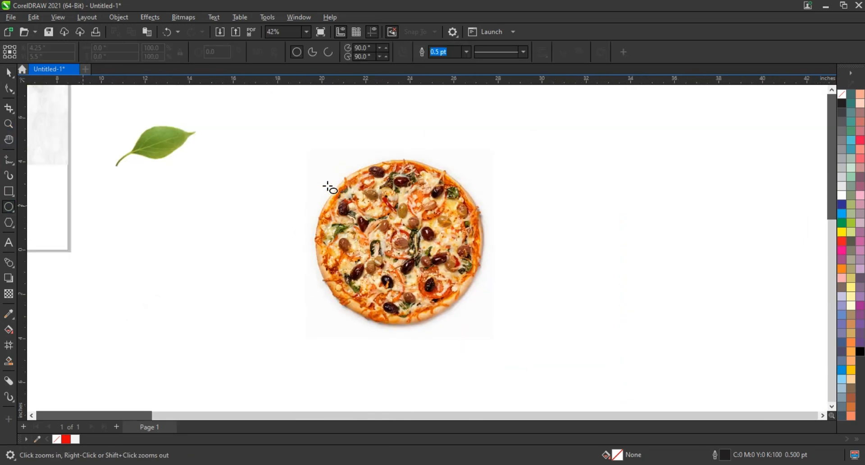
{"action": "left_click_drag", "start_coordinate": [328, 175], "coordinate": [444, 318]}
{"action": "left_click", "coordinate": [9, 72]}
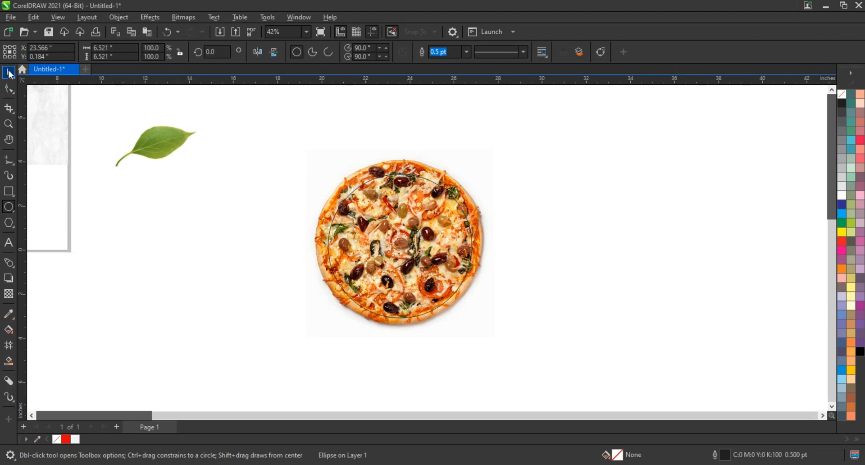
{"action": "left_click_drag", "start_coordinate": [478, 176], "coordinate": [486, 170]}
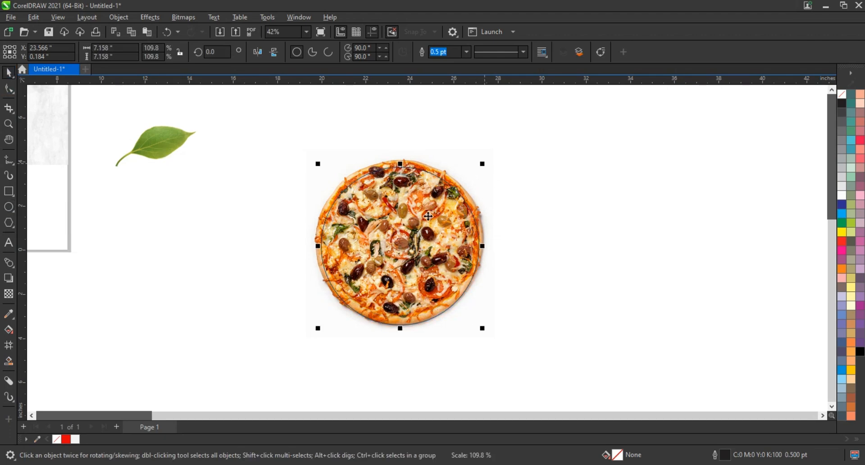
{"action": "left_click_drag", "start_coordinate": [424, 212], "coordinate": [419, 215]}
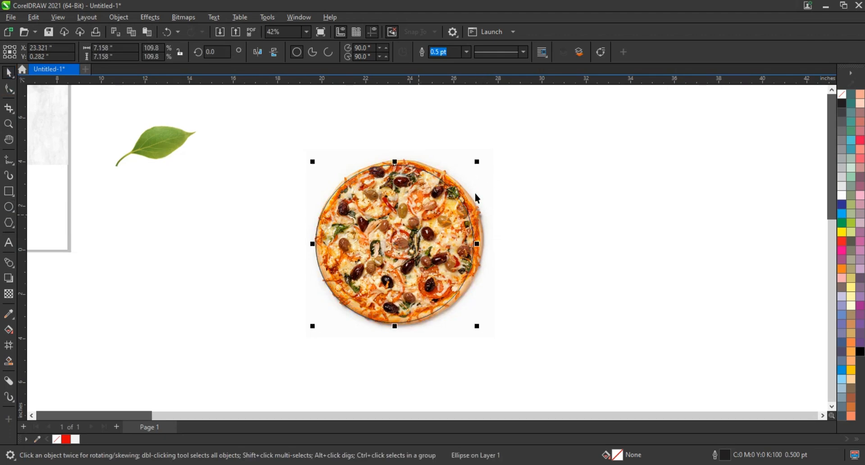
{"action": "left_click_drag", "start_coordinate": [478, 163], "coordinate": [483, 158]}
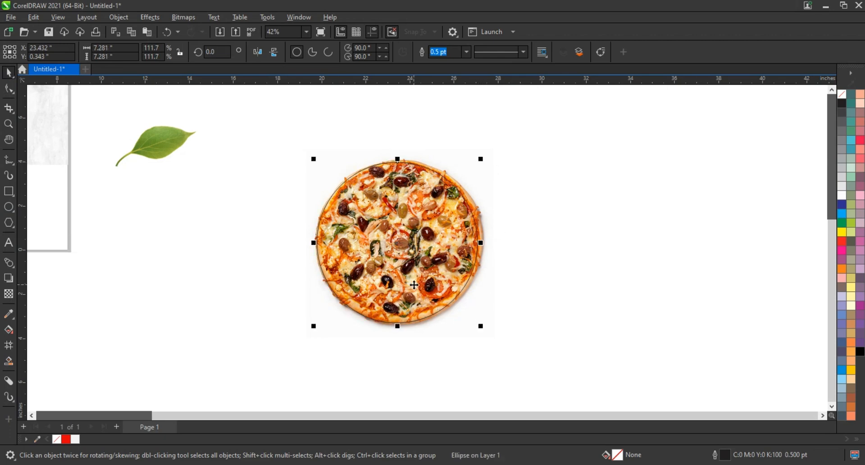
PowerClip the pizza image inside the circle
{"action": "right_click", "coordinate": [471, 185]}
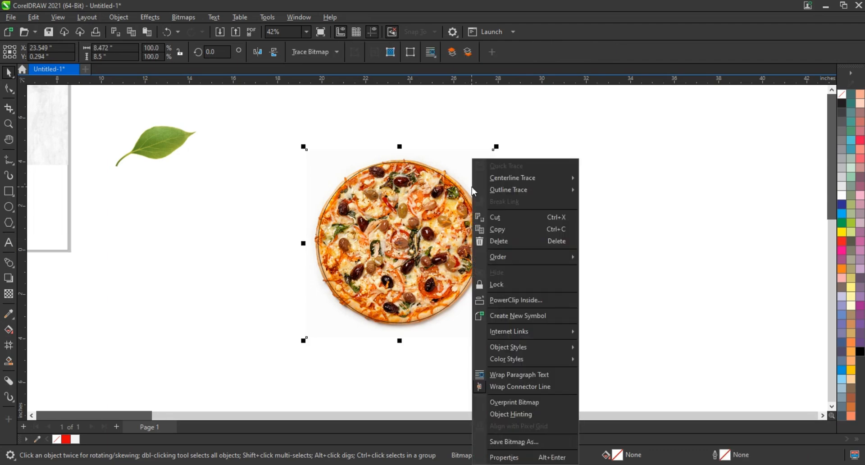
{"action": "left_click", "coordinate": [534, 303]}
{"action": "left_click", "coordinate": [478, 252]}
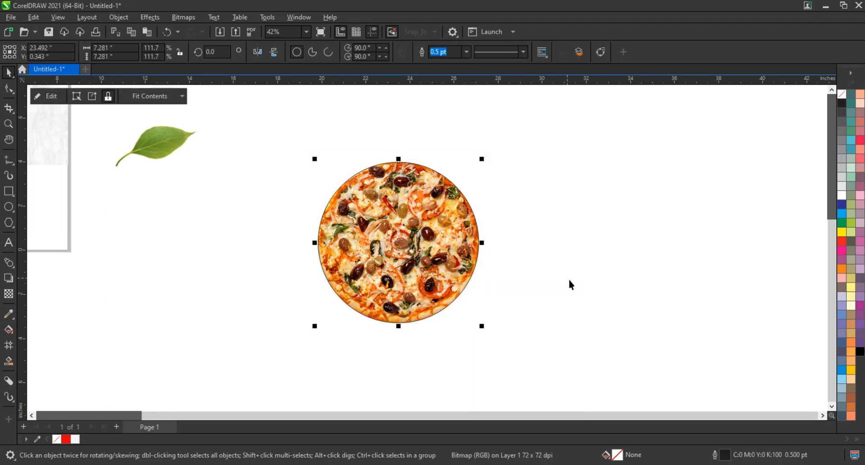
Scale the clipped pizza down to about 2.05 inches in diameter and move it next to the alarm clock
{"action": "left_click_drag", "start_coordinate": [509, 177], "coordinate": [751, 296]}
{"action": "left_click_drag", "start_coordinate": [727, 319], "coordinate": [132, 161]}
{"action": "key", "text": "shift+F2"}
{"action": "scroll", "coordinate": [172, 175], "scroll_direction": "down", "scroll_amount": 1}
{"action": "left_click_drag", "start_coordinate": [372, 237], "coordinate": [570, 235]}
Place the clipped hands and the pizza centred on the clock face, with the pizza behind the hands
{"action": "left_click_drag", "start_coordinate": [35, 267], "coordinate": [424, 272]}
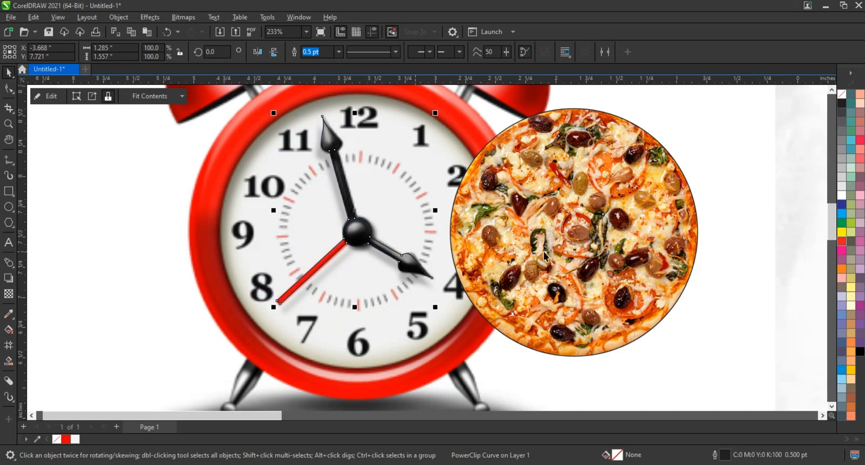
{"action": "left_click_drag", "start_coordinate": [544, 250], "coordinate": [325, 249]}
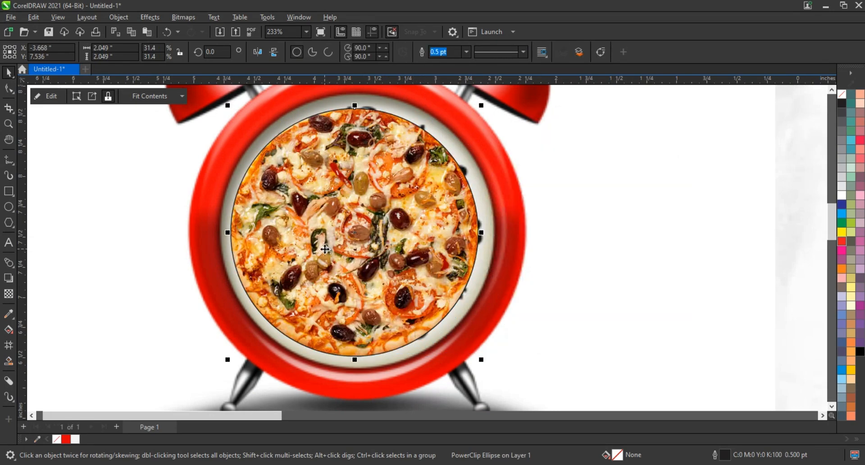
{"action": "key", "text": "ctrl+Page_Down"}
{"action": "scroll", "coordinate": [325, 249], "scroll_direction": "down", "scroll_amount": 1}
Enlarge the pizza to about 2.27 inches in diameter so it covers the whole clock face inside the red rim
{"action": "left_click", "coordinate": [325, 250]}
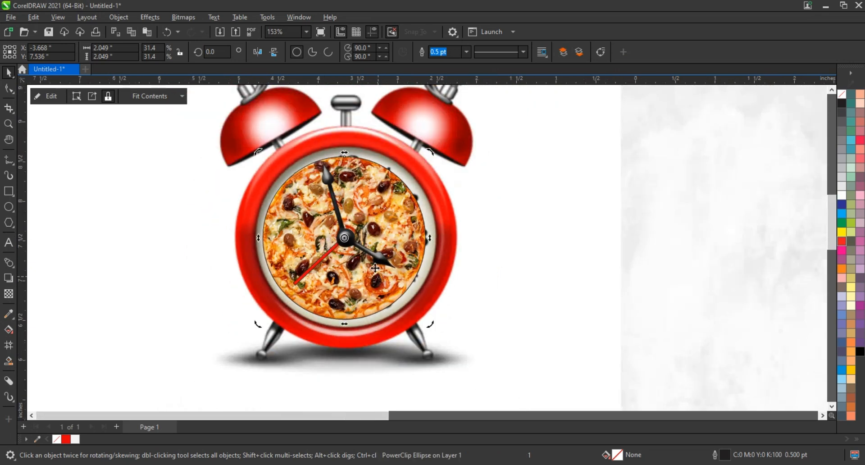
{"action": "left_click", "coordinate": [403, 304]}
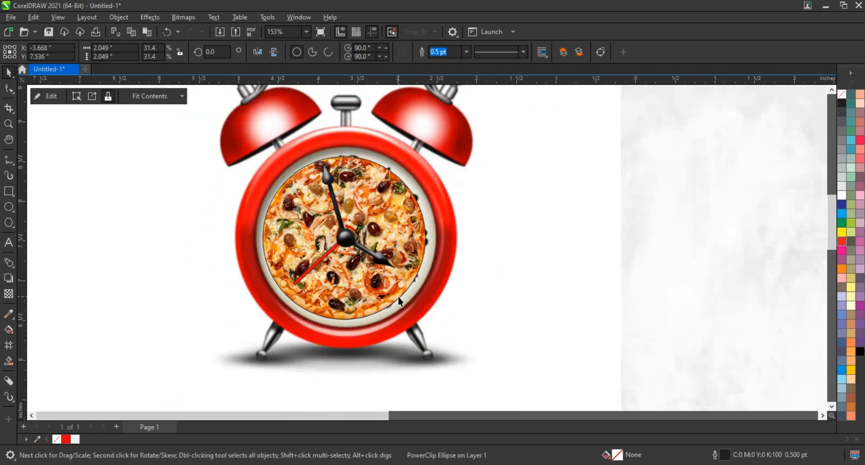
{"action": "left_click_drag", "start_coordinate": [429, 324], "coordinate": [441, 334]}
{"action": "left_click_drag", "start_coordinate": [441, 146], "coordinate": [443, 144]}
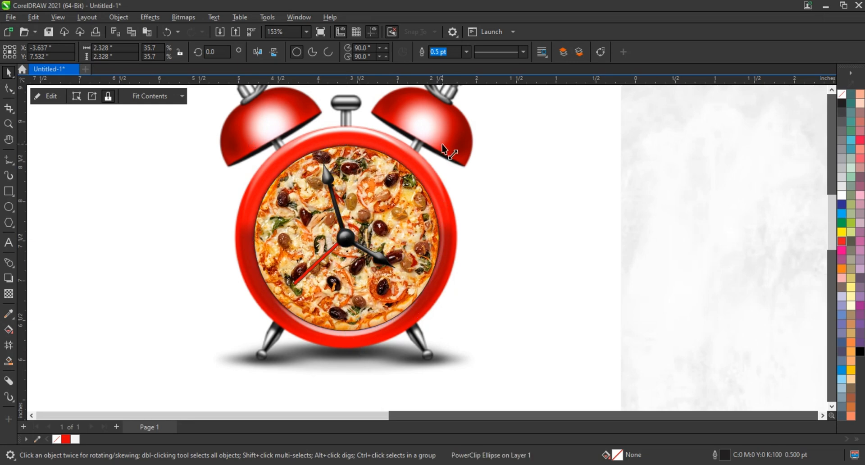
{"action": "left_click_drag", "start_coordinate": [443, 143], "coordinate": [441, 145]}
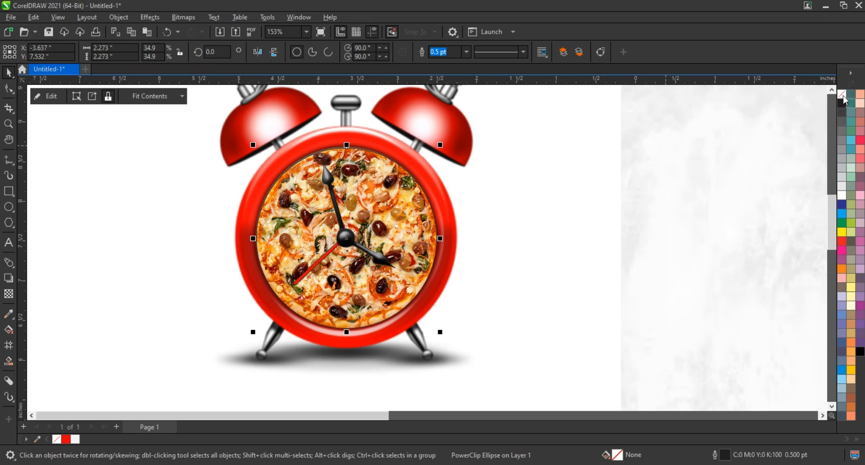
Remove the outlines from the clipped pizza and the clipped clock hands
{"action": "right_click", "coordinate": [845, 98]}
{"action": "left_click", "coordinate": [767, 99]}
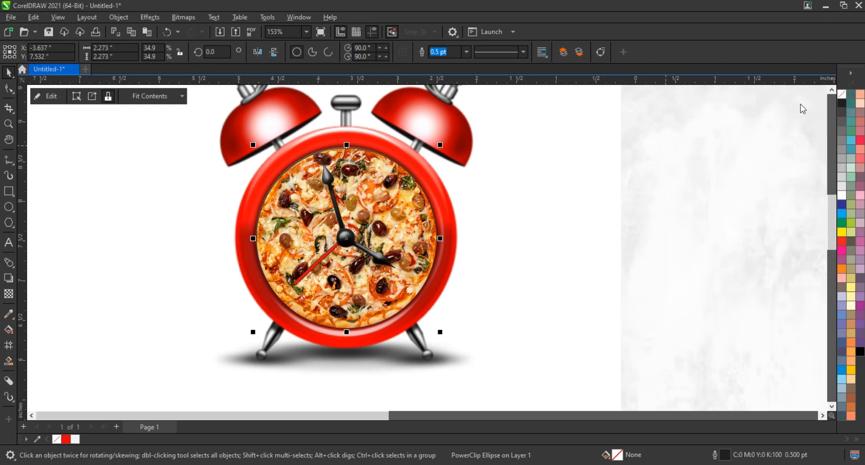
{"action": "left_click", "coordinate": [106, 187]}
{"action": "left_click", "coordinate": [345, 239]}
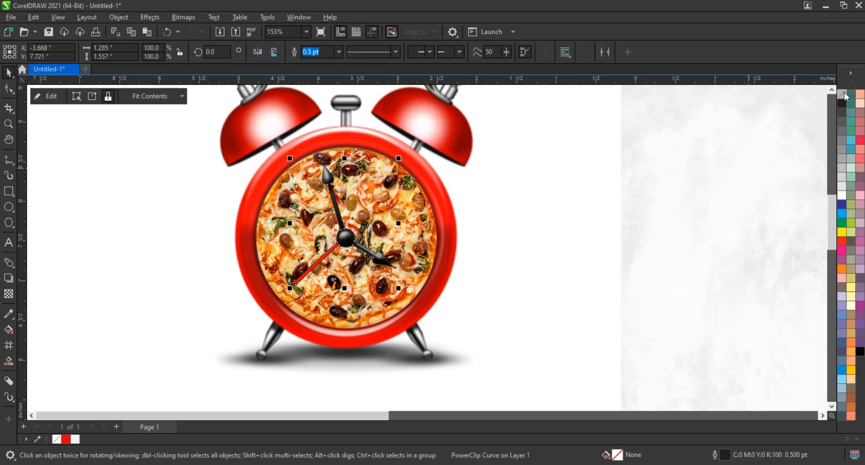
{"action": "right_click", "coordinate": [845, 97]}
{"action": "left_click", "coordinate": [785, 98]}
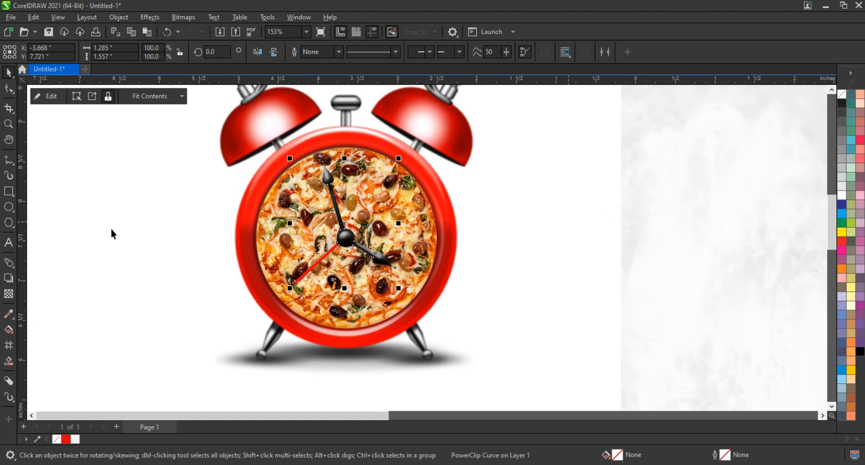
Add a drop shadow with opacity 84 to the clipped clock hands, offset about -0.07 inches horizontally and -0.021 inches vertically
{"action": "left_click", "coordinate": [9, 125]}
{"action": "left_click_drag", "start_coordinate": [222, 138], "coordinate": [521, 338]}
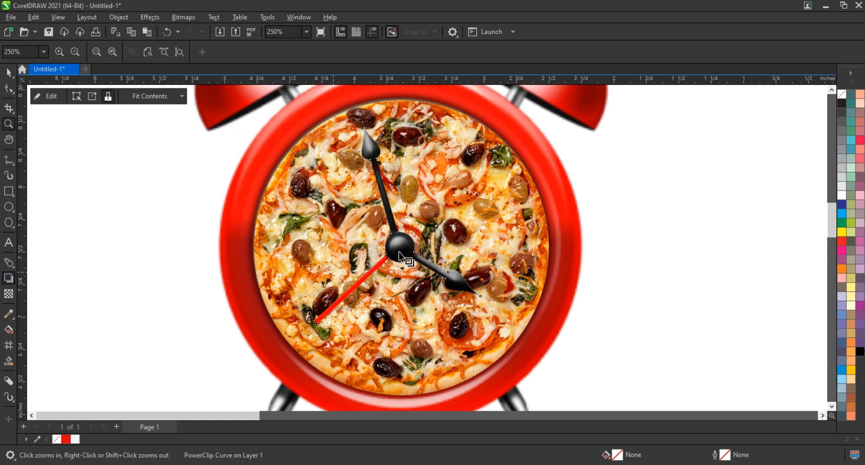
{"action": "left_click_drag", "start_coordinate": [354, 252], "coordinate": [309, 251]}
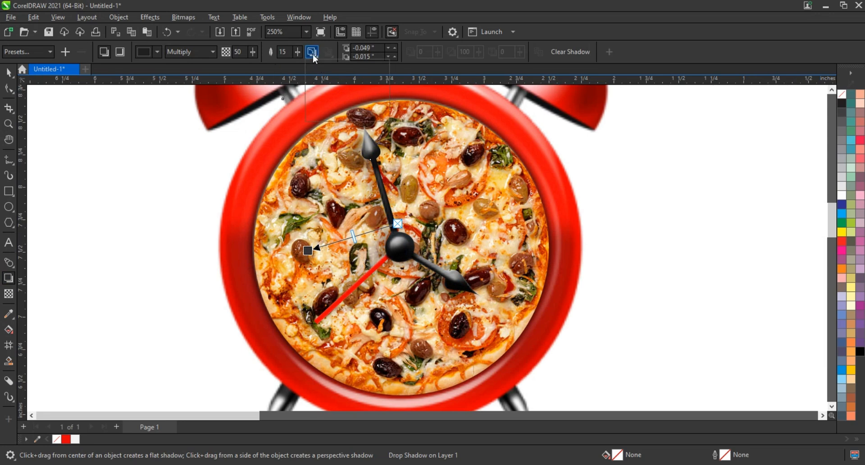
{"action": "left_click", "coordinate": [313, 52]}
{"action": "left_click", "coordinate": [328, 101]}
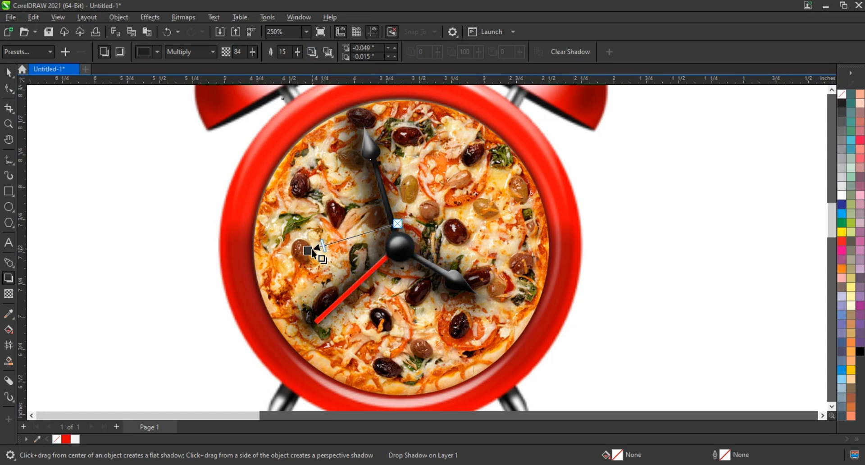
{"action": "left_click_drag", "start_coordinate": [308, 250], "coordinate": [305, 252]}
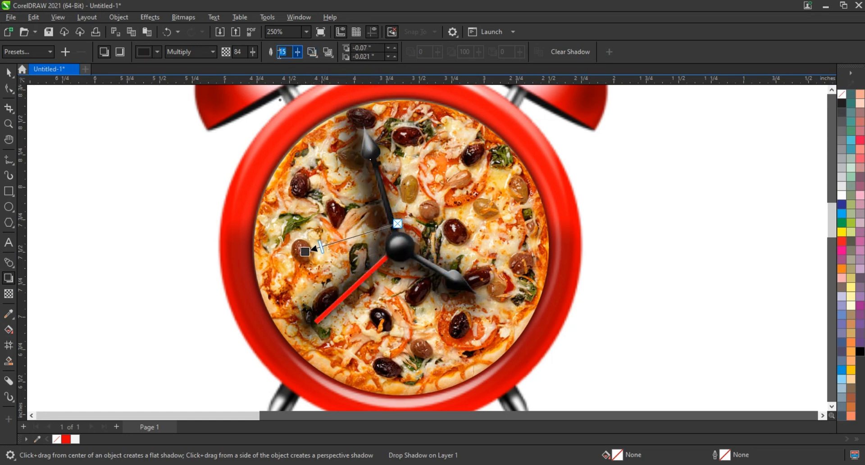
Set the hands' shadow feathering to 5, its opacity to 74 and its offset to about -0.041 by -0.013 inches
{"action": "type", "text": "5"}
{"action": "key", "text": "Return"}
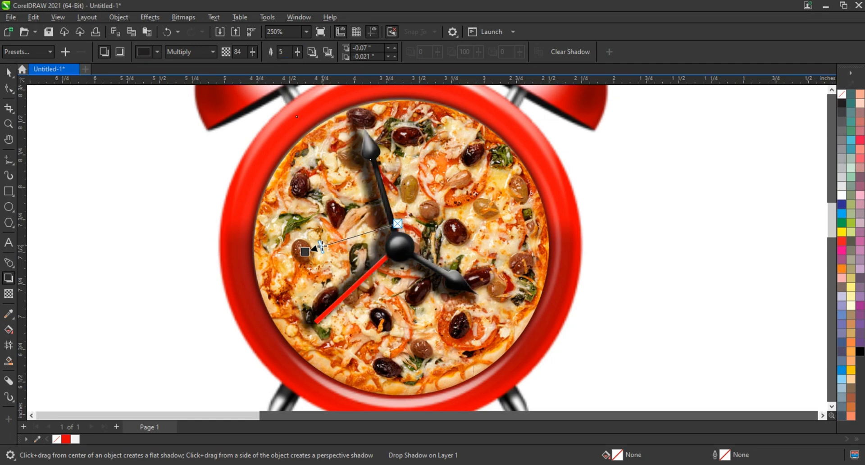
{"action": "mouse_move", "coordinate": [321, 246]}
{"action": "left_mouse_down"}
{"action": "mouse_move", "coordinate": [330, 243]}
{"action": "mouse_move", "coordinate": [309, 251]}
{"action": "left_mouse_up"}
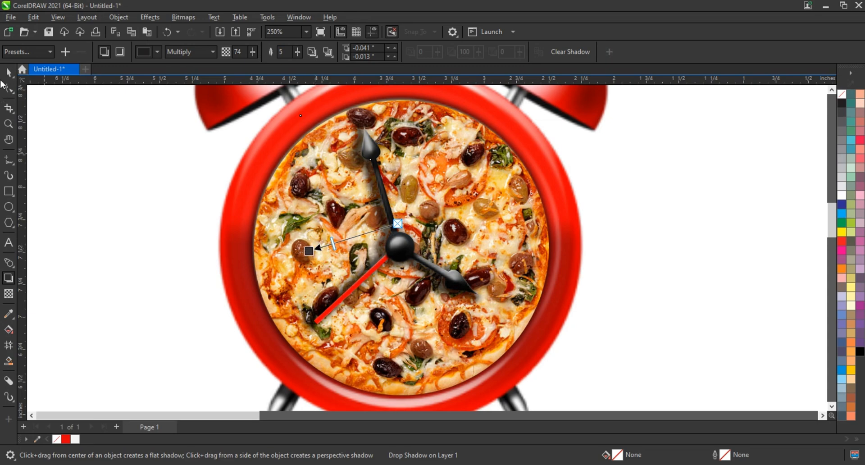
{"action": "left_click", "coordinate": [8, 73]}
Group the clock, pizza and shadowed hands, and move the group onto the grey textured background
{"action": "scroll", "coordinate": [360, 241], "scroll_direction": "down", "scroll_amount": 2}
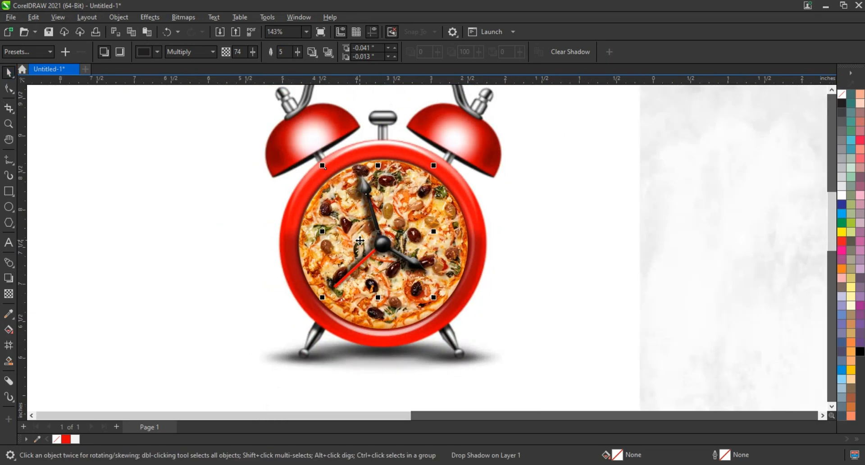
{"action": "scroll", "coordinate": [360, 241], "scroll_direction": "down", "scroll_amount": 3}
{"action": "left_click_drag", "start_coordinate": [225, 110], "coordinate": [468, 328]}
{"action": "scroll", "coordinate": [467, 323], "scroll_direction": "up", "scroll_amount": 2}
{"action": "key", "text": "Escape"}
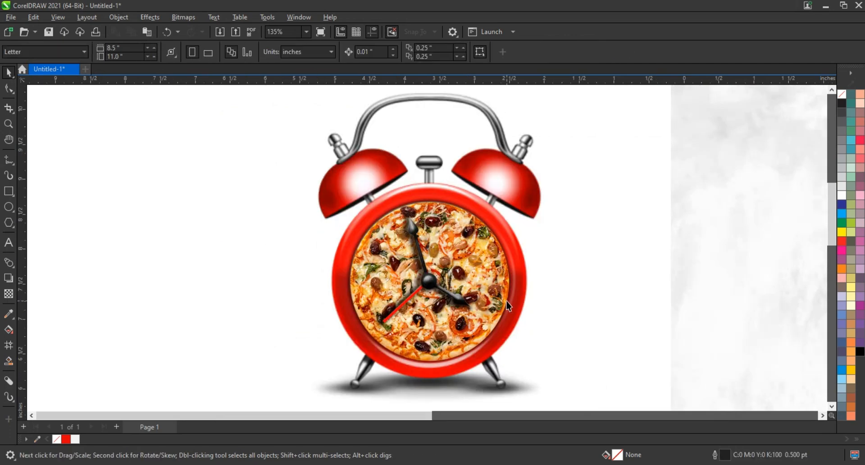
{"action": "left_click", "coordinate": [507, 306]}
{"action": "scroll", "coordinate": [219, 272], "scroll_direction": "down", "scroll_amount": 3}
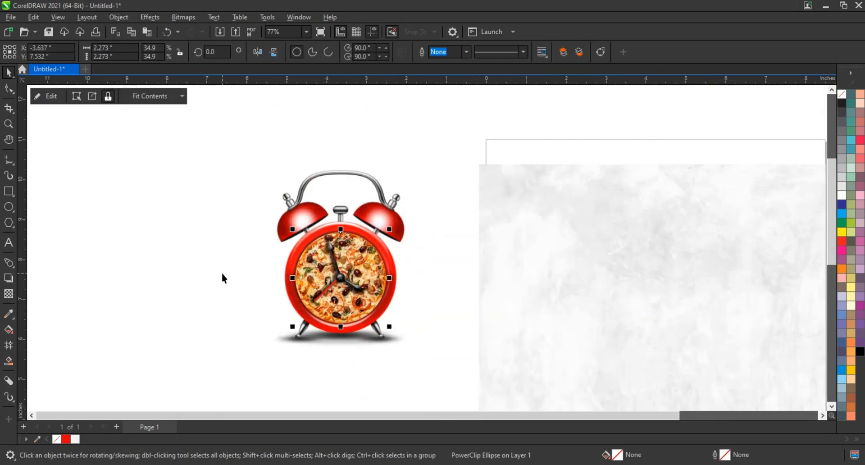
{"action": "left_click_drag", "start_coordinate": [216, 185], "coordinate": [373, 338]}
{"action": "key", "text": "ctrl+g"}
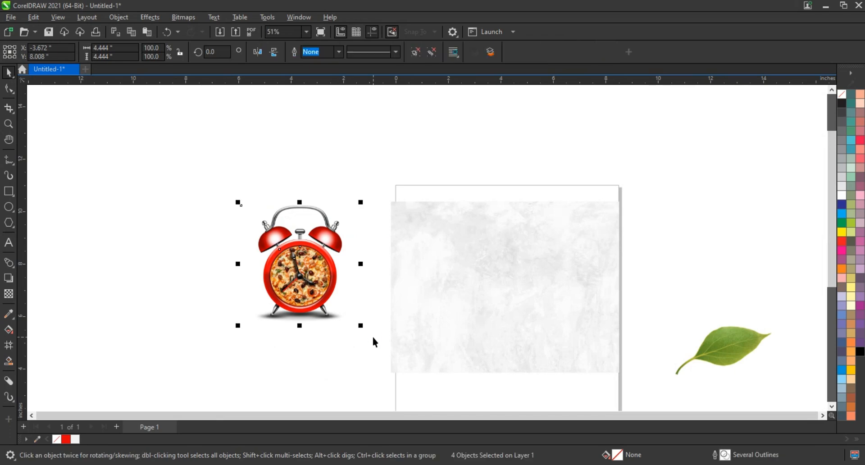
{"action": "left_click_drag", "start_coordinate": [349, 290], "coordinate": [519, 284]}
{"action": "left_click", "coordinate": [285, 302]}
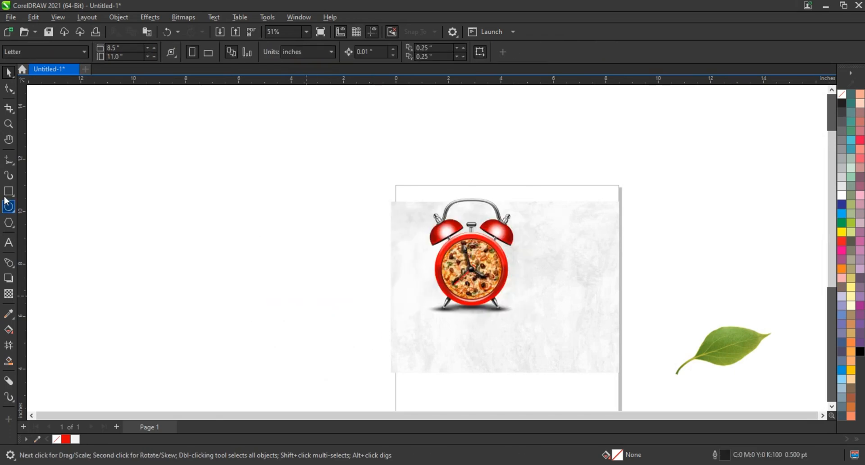
Draw a portrait rectangle about 7.35 by 10.88 inches beside the page and PowerClip the grey texture bitmap inside it
{"action": "left_click", "coordinate": [9, 191]}
{"action": "left_click_drag", "start_coordinate": [77, 109], "coordinate": [270, 395]}
{"action": "key", "text": "F10"}
{"action": "key", "text": "space"}
{"action": "left_click", "coordinate": [585, 338]}
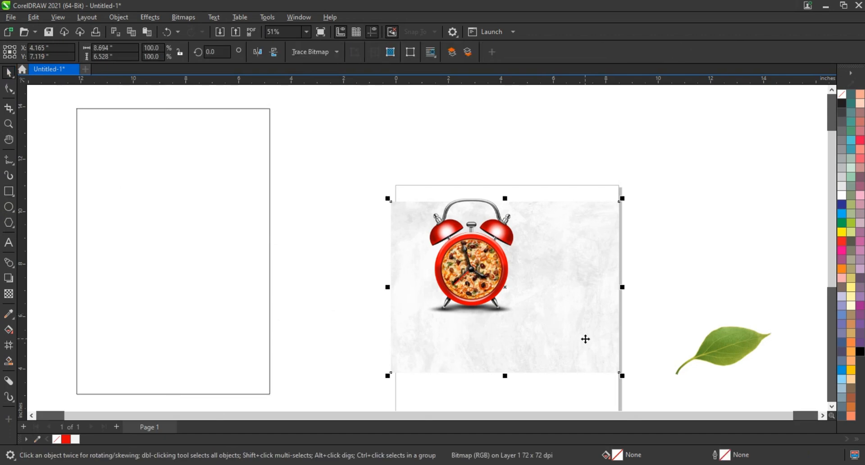
{"action": "right_click", "coordinate": [585, 338]}
{"action": "left_click", "coordinate": [604, 174]}
{"action": "left_click", "coordinate": [210, 193]}
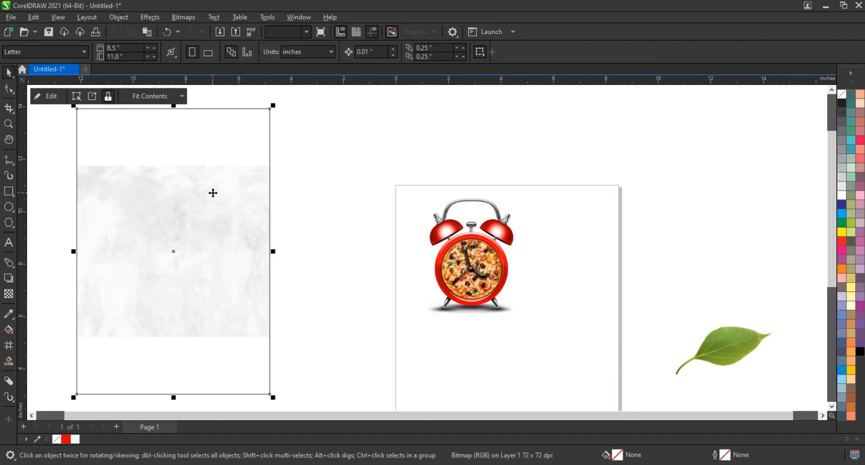
Edit the PowerClip contents, rotating the texture to 270 degrees and stretching it to about 7.48 by 8.90 inches over the rectangle's upper part
{"action": "right_click", "coordinate": [212, 191]}
{"action": "left_click", "coordinate": [236, 148]}
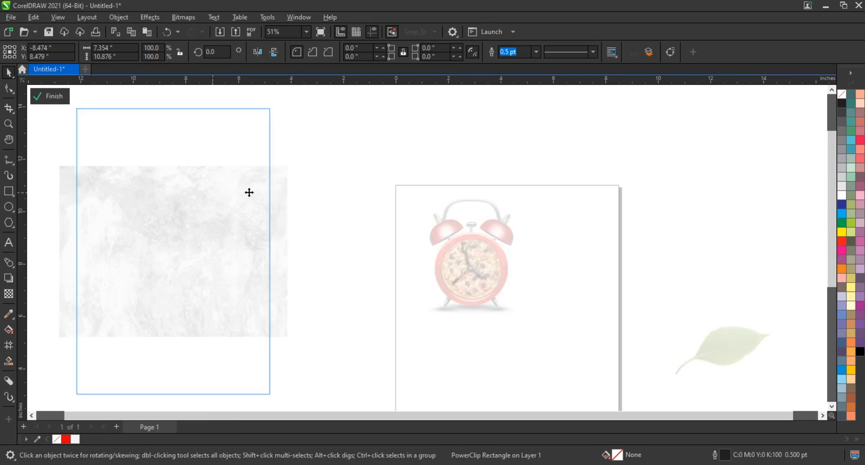
{"action": "left_click", "coordinate": [247, 191]}
{"action": "left_click_drag", "start_coordinate": [296, 165], "coordinate": [192, 271]}
{"action": "left_click_drag", "start_coordinate": [254, 223], "coordinate": [276, 221]}
{"action": "mouse_move", "coordinate": [174, 335]}
{"action": "left_mouse_down"}
{"action": "mouse_move", "coordinate": [169, 366]}
{"action": "mouse_move", "coordinate": [174, 341]}
{"action": "left_mouse_up"}
{"action": "right_click", "coordinate": [199, 273]}
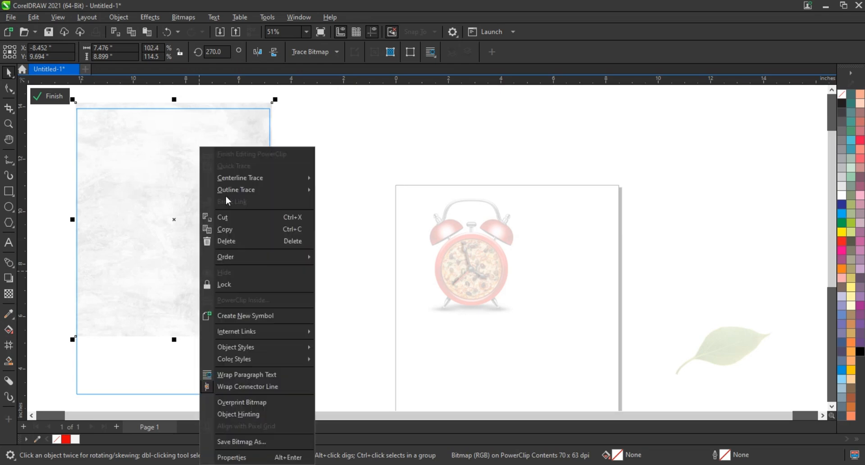
{"action": "left_click", "coordinate": [240, 153]}
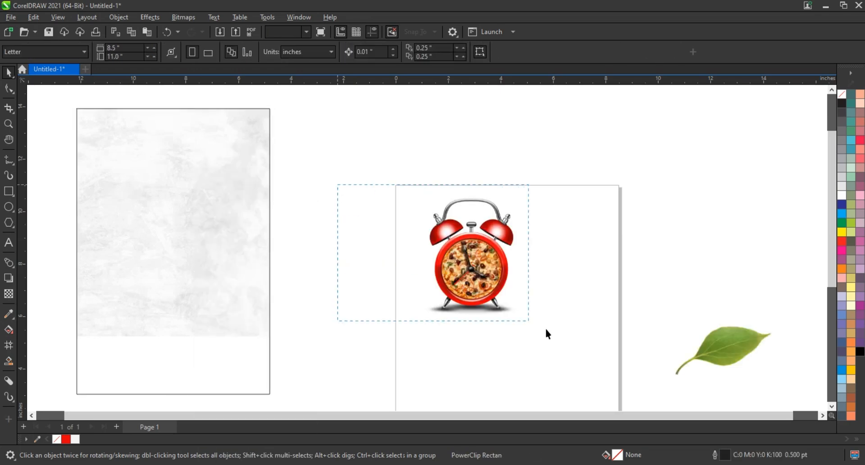
Move the grouped pizza clock over the rectangle's lower edge, enlarge it to about 8.32 inches square and centre it horizontally
{"action": "left_click_drag", "start_coordinate": [546, 329], "coordinate": [551, 332]}
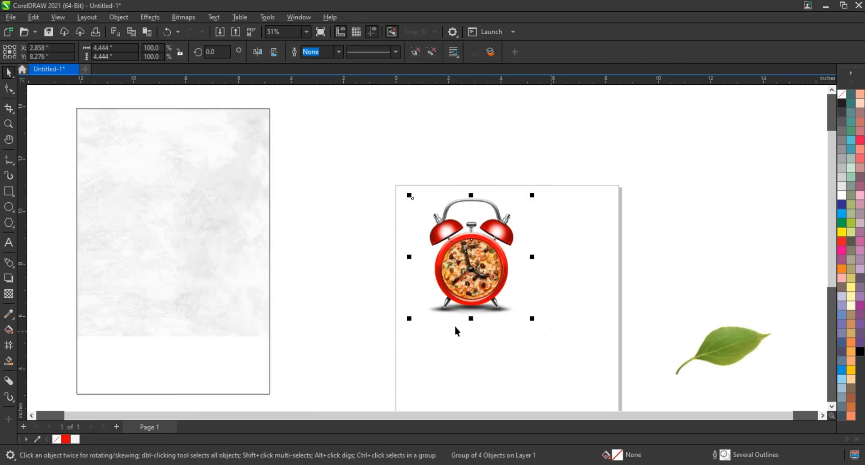
{"action": "left_click_drag", "start_coordinate": [469, 291], "coordinate": [165, 381]}
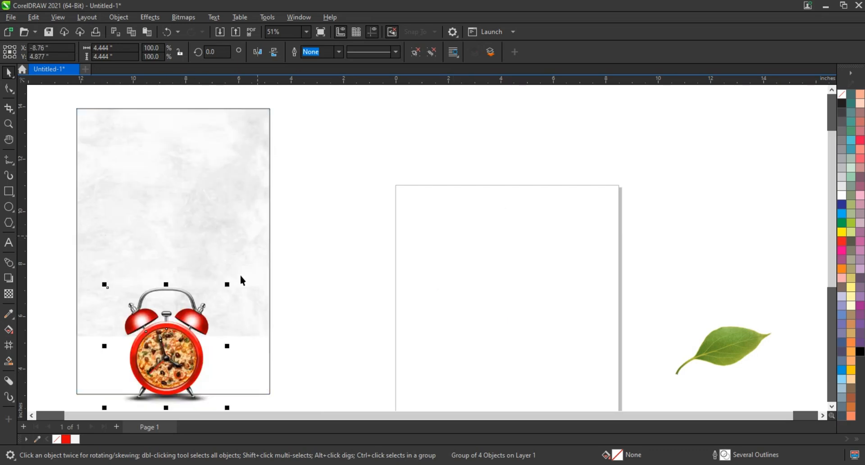
{"action": "left_click_drag", "start_coordinate": [239, 274], "coordinate": [286, 230]}
{"action": "left_click_drag", "start_coordinate": [204, 302], "coordinate": [213, 306]}
{"action": "key", "text": "shift+F2"}
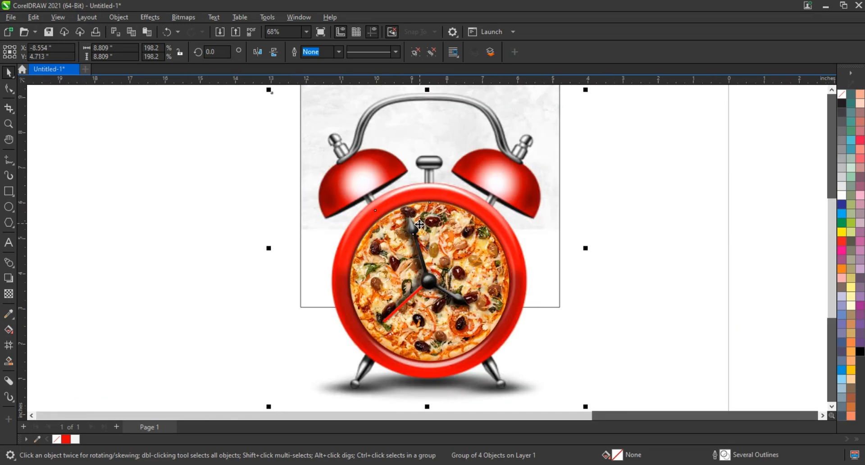
{"action": "scroll", "coordinate": [414, 242], "scroll_direction": "down", "scroll_amount": 1}
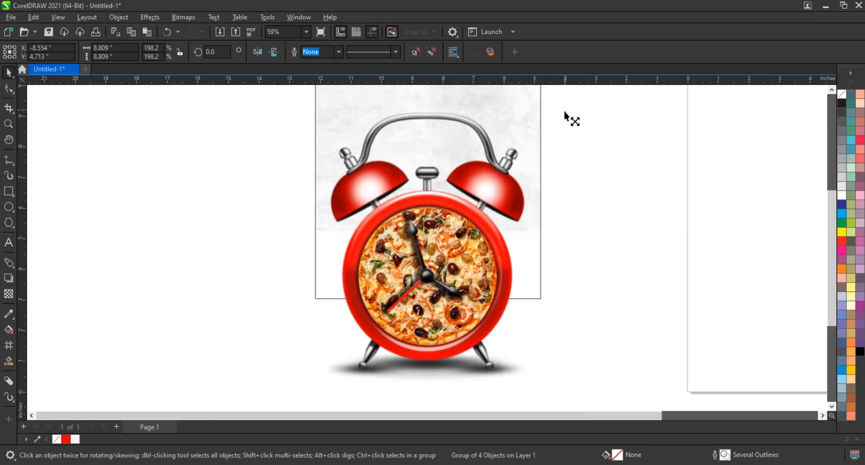
{"action": "left_click_drag", "start_coordinate": [564, 110], "coordinate": [557, 118]}
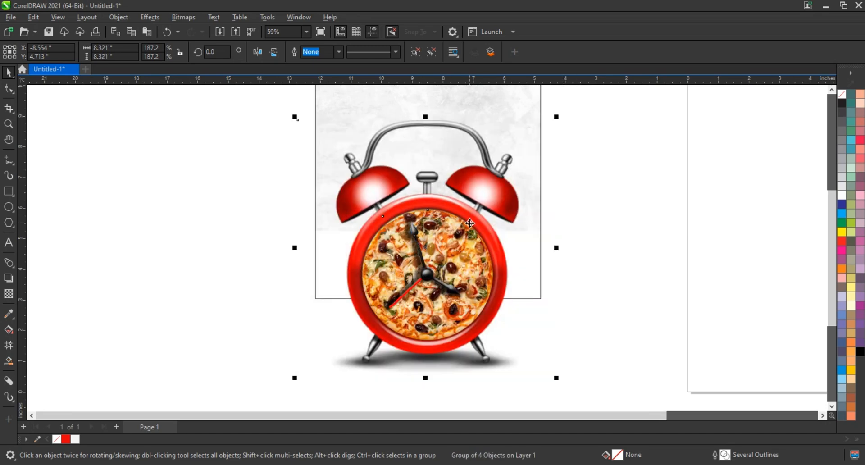
{"action": "left_click_drag", "start_coordinate": [471, 223], "coordinate": [474, 233]}
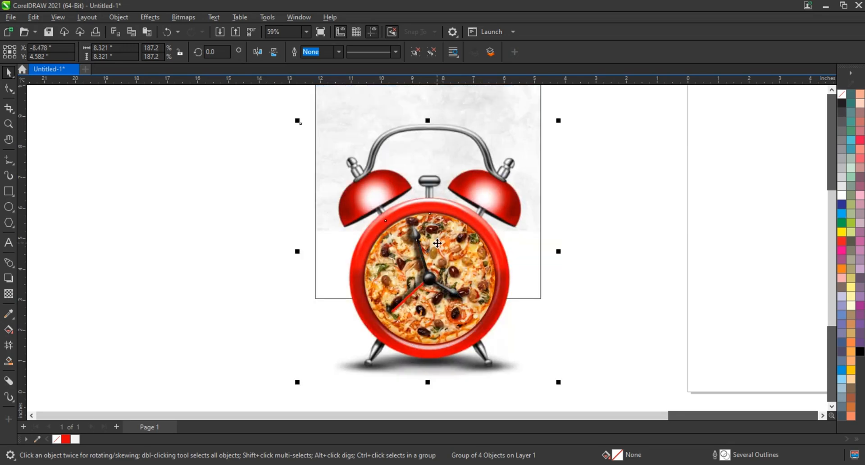
Fill the rectangle behind the texture with the red already used in the document
{"action": "scroll", "coordinate": [438, 244], "scroll_direction": "down", "scroll_amount": 1}
{"action": "left_click", "coordinate": [503, 110]}
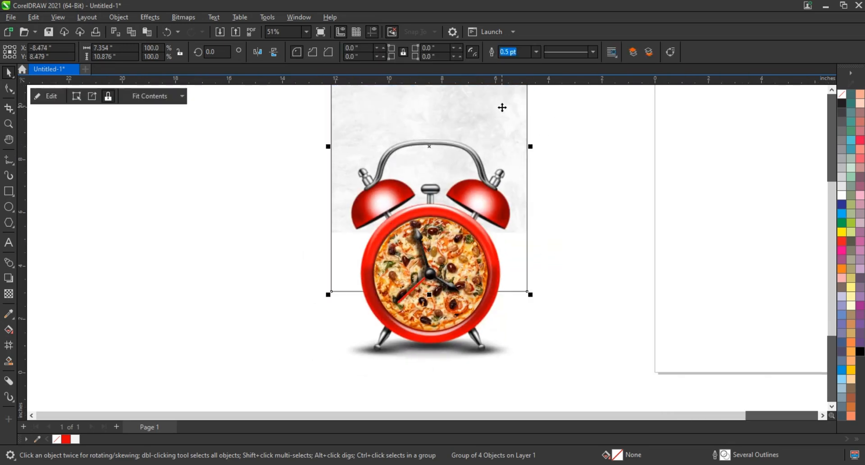
{"action": "left_click", "coordinate": [841, 251]}
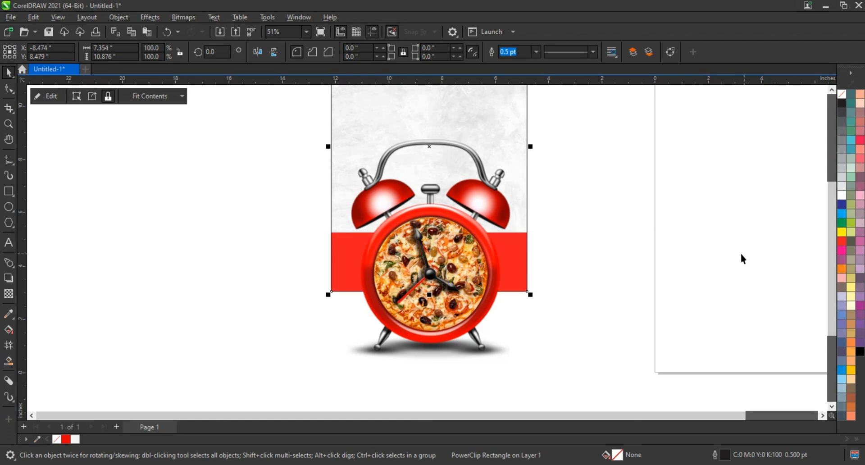
{"action": "left_click", "coordinate": [66, 439]}
{"action": "left_click", "coordinate": [285, 346]}
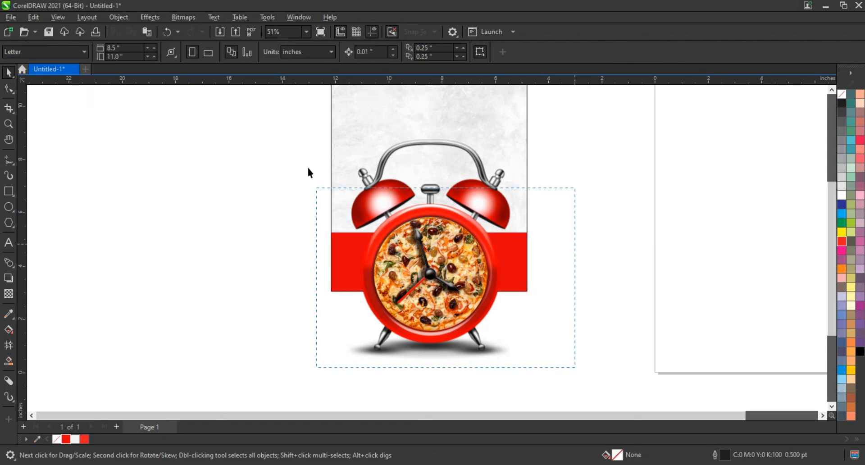
{"action": "left_click_drag", "start_coordinate": [291, 134], "coordinate": [291, 135]}
{"action": "scroll", "coordinate": [298, 234], "scroll_direction": "down", "scroll_amount": 4}
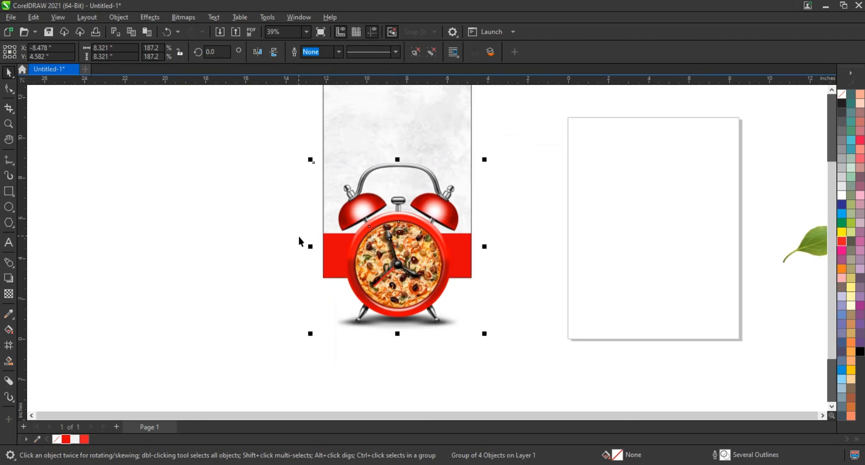
{"action": "left_click", "coordinate": [404, 142]}
{"action": "scroll", "coordinate": [460, 187], "scroll_direction": "up", "scroll_amount": 2}
{"action": "left_click", "coordinate": [561, 208]}
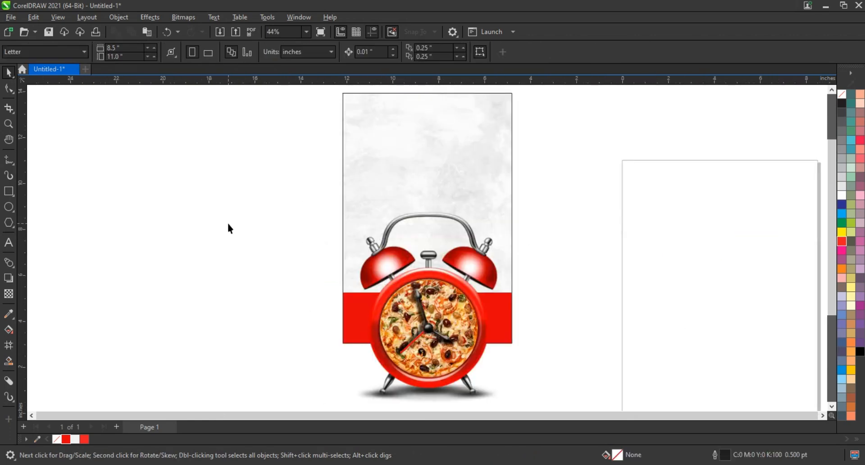
Add a drop shadow with opacity 65 to the alarm clock bitmap, offset about -0.2 inches horizontally and 0.142 inches vertically
{"action": "left_click", "coordinate": [487, 350]}
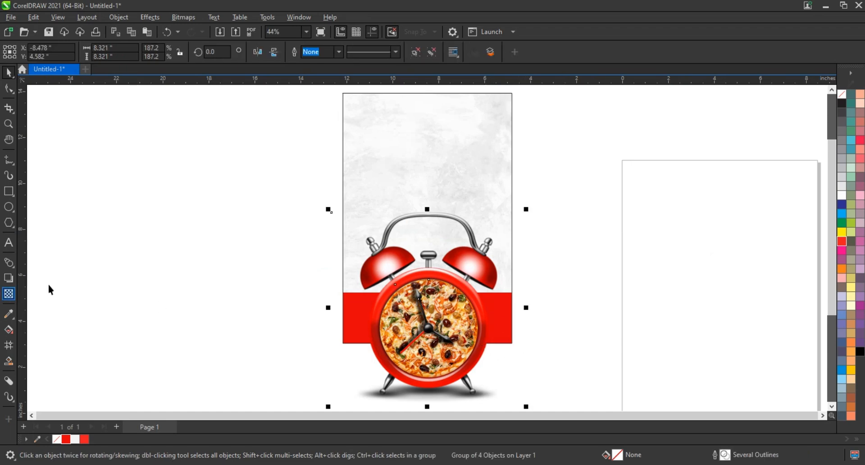
{"action": "left_click", "coordinate": [482, 353], "text": "ctrl"}
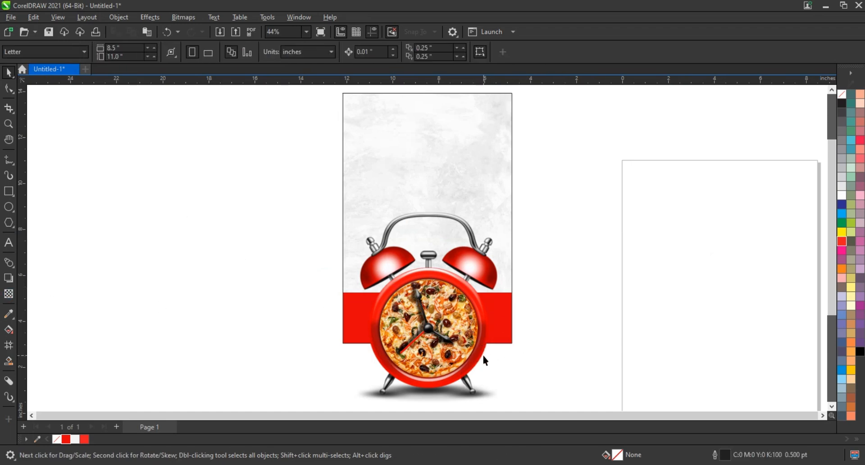
{"action": "left_click", "coordinate": [12, 280]}
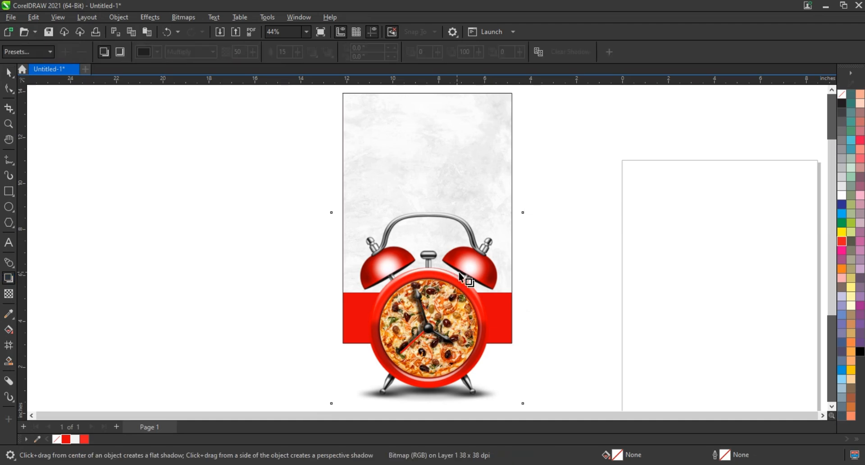
{"action": "left_click_drag", "start_coordinate": [482, 320], "coordinate": [337, 291]}
{"action": "key", "text": "ctrl+z"}
{"action": "left_click_drag", "start_coordinate": [428, 298], "coordinate": [320, 219]}
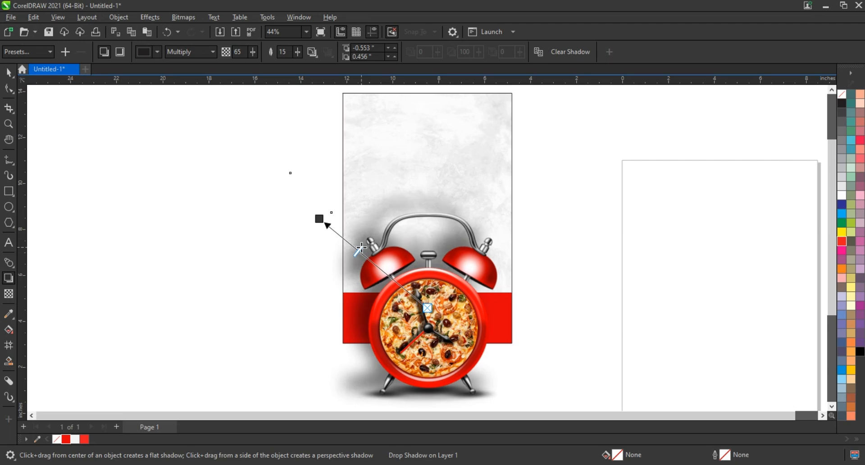
{"action": "left_click_drag", "start_coordinate": [320, 219], "coordinate": [328, 238]}
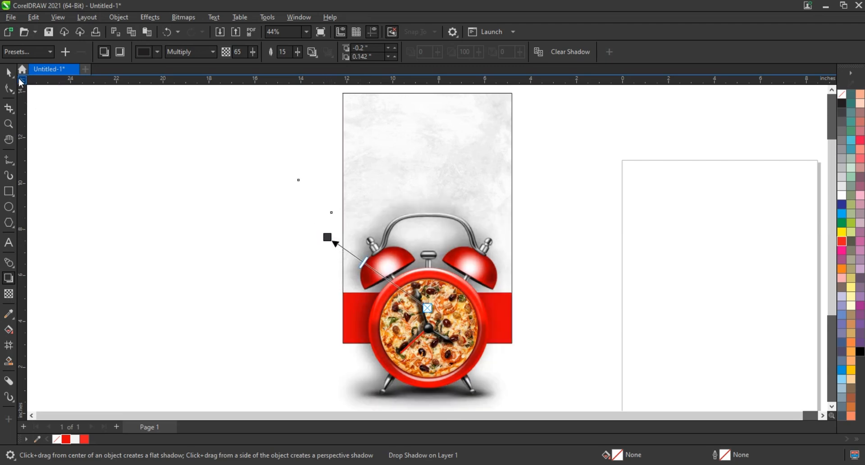
Break the drop shadow apart from the alarm clock and deselect everything
{"action": "left_click", "coordinate": [9, 72]}
{"action": "left_click", "coordinate": [119, 17]}
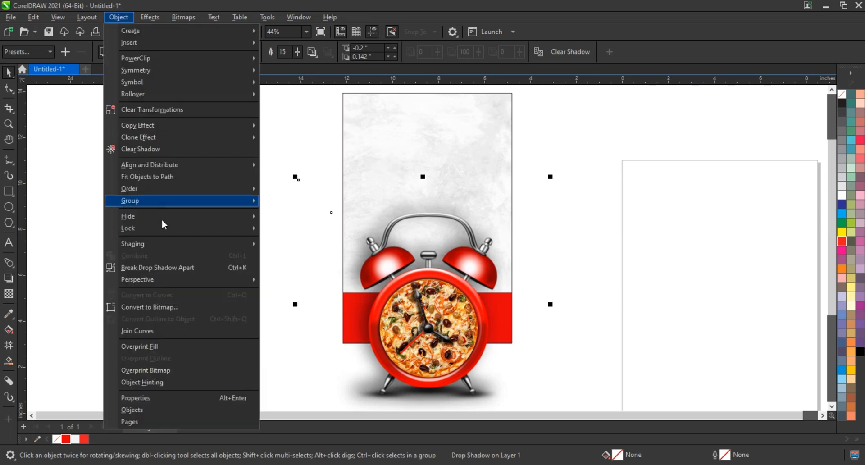
{"action": "left_click", "coordinate": [168, 267]}
{"action": "left_click", "coordinate": [187, 247]}
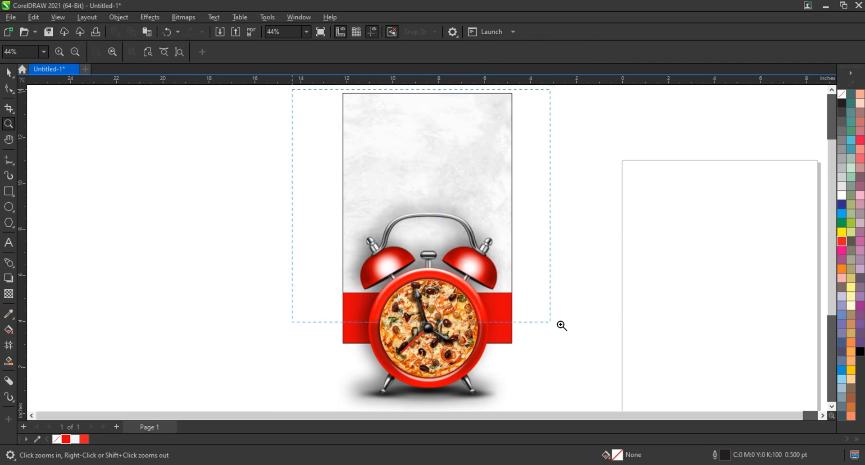
{"action": "left_click_drag", "start_coordinate": [561, 326], "coordinate": [573, 327]}
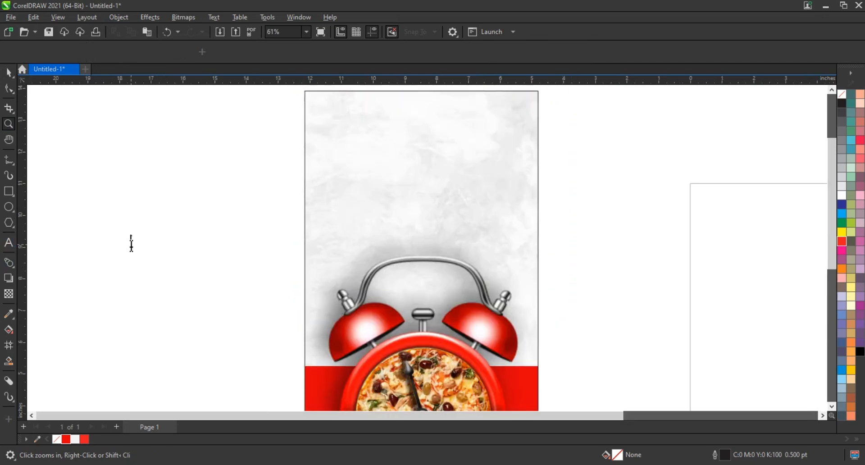
Add artistic text beside the poster reading "IT'S TIME", "TO ORDER YOUR" and "PIZZA!" on three lines
{"action": "type", "text": "E"}
{"action": "key", "text": "Return"}
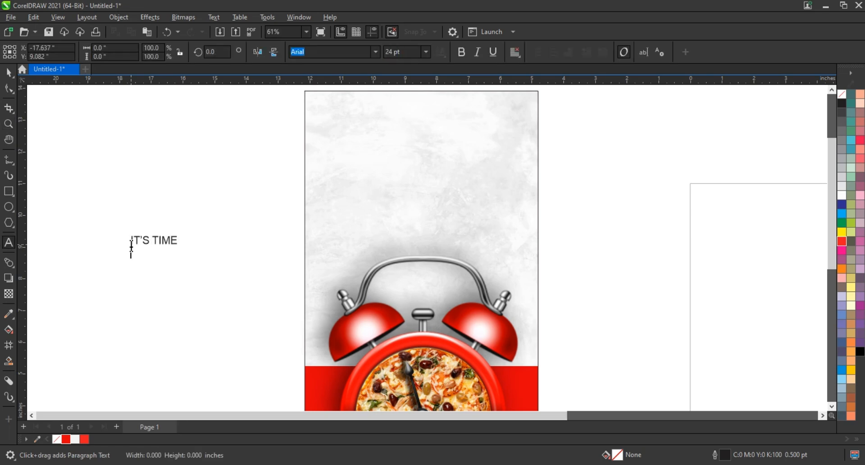
{"action": "type", "text": "TO ORDER YOUR"}
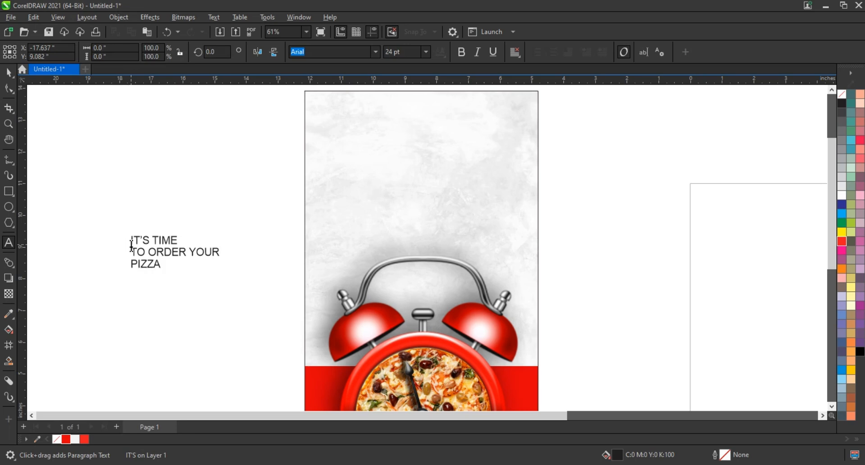
{"action": "type", "text": "!"}
{"action": "left_click", "coordinate": [13, 72]}
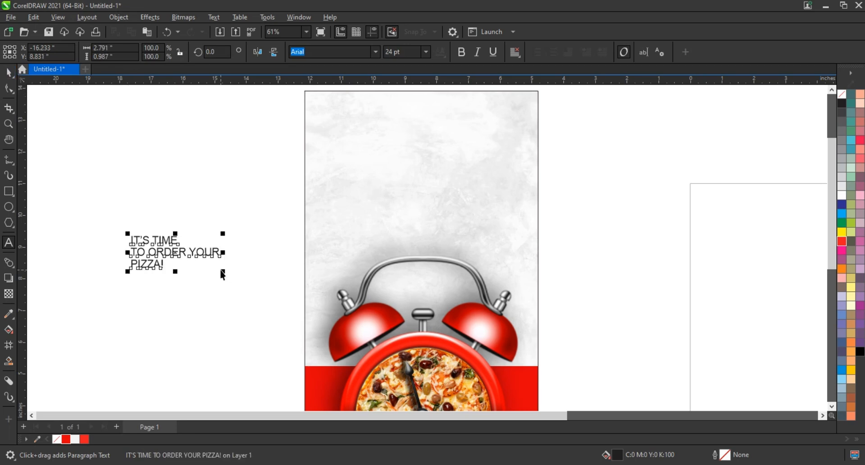
Set the headline text in Impact, break it into separate lines, and centre-align the lines with the document's lighter red as fill
{"action": "left_click", "coordinate": [253, 291]}
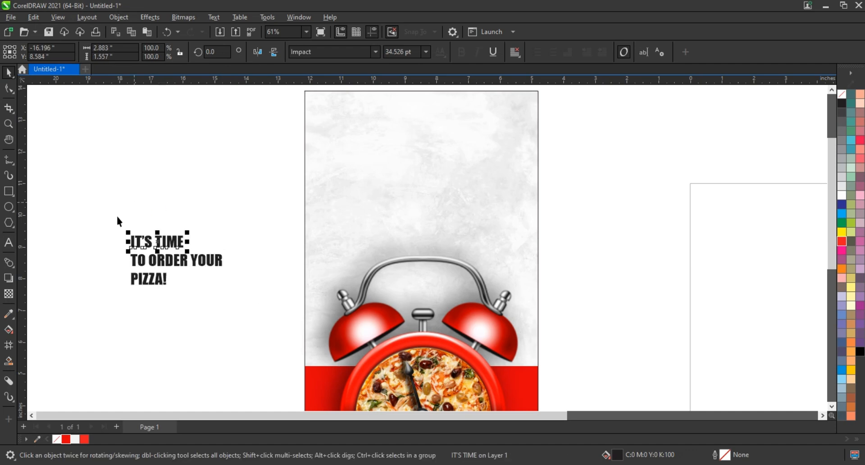
{"action": "left_click_drag", "start_coordinate": [117, 218], "coordinate": [258, 318]}
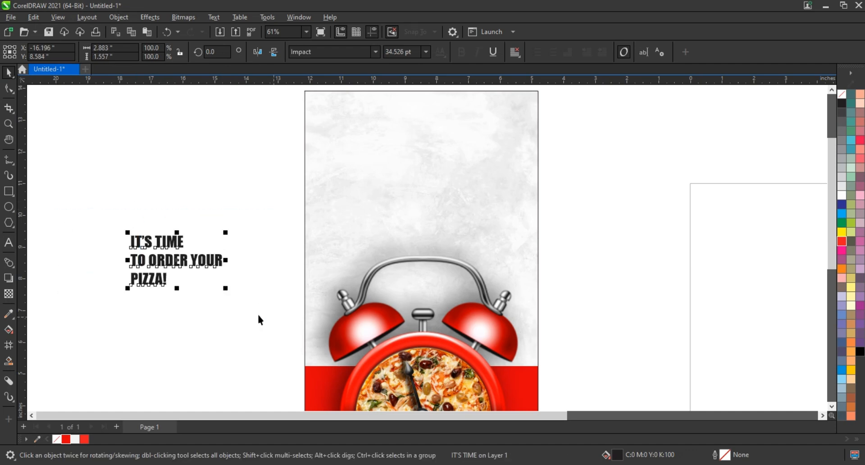
{"action": "key", "text": "c"}
{"action": "left_click", "coordinate": [85, 439]}
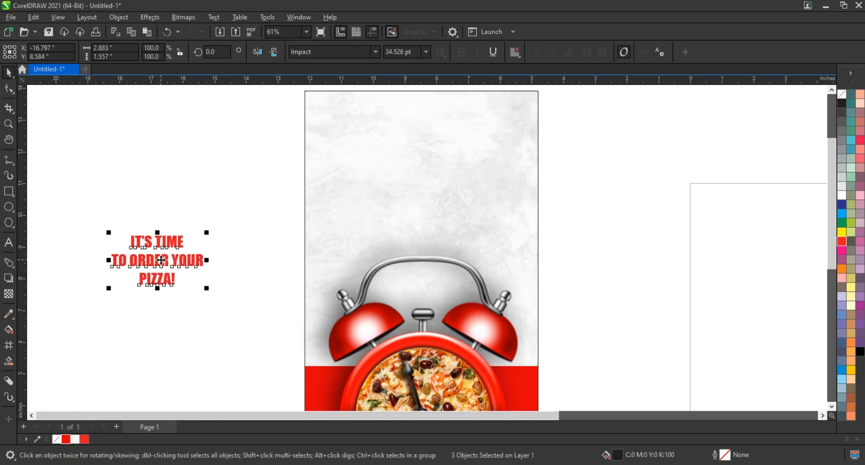
Enlarge the word "PIZZA!" to about 4.56 inches wide and place it just beneath "TO ORDER YOUR"
{"action": "left_click_drag", "start_coordinate": [162, 264], "coordinate": [246, 282]}
{"action": "left_click", "coordinate": [193, 291]}
{"action": "left_click", "coordinate": [174, 244]}
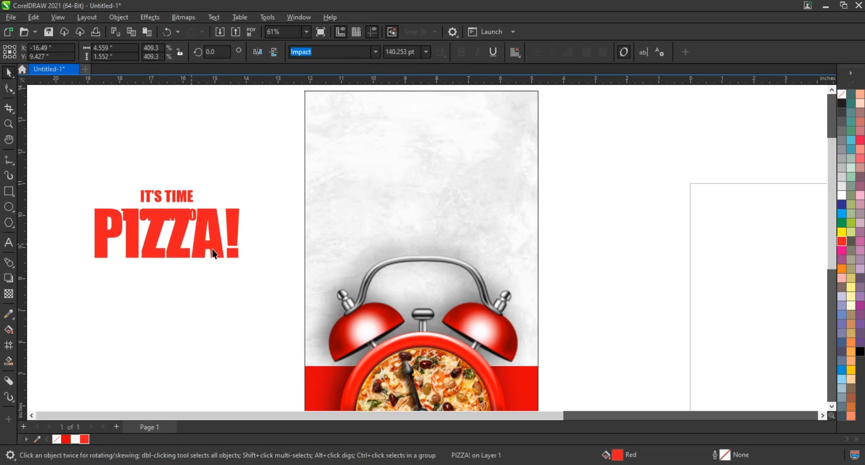
{"action": "left_click_drag", "start_coordinate": [212, 244], "coordinate": [213, 261]}
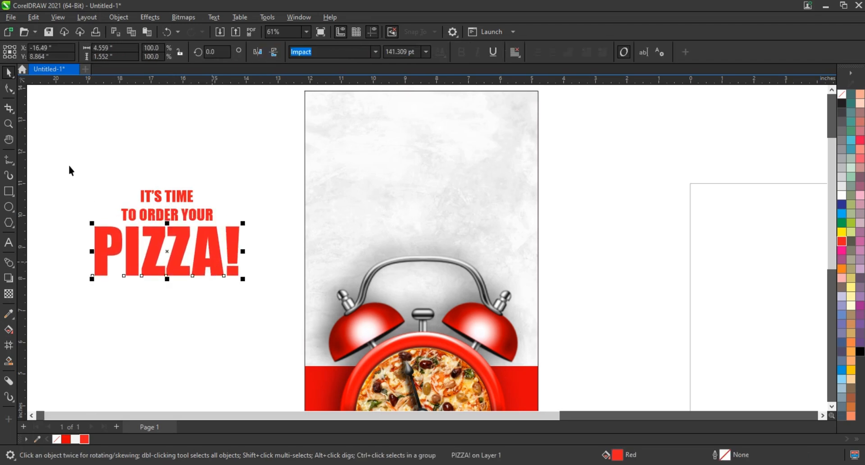
Move all three headline lines onto the poster above the clock bells and order them behind the clock
{"action": "left_click_drag", "start_coordinate": [291, 313], "coordinate": [291, 313]}
{"action": "left_click_drag", "start_coordinate": [217, 236], "coordinate": [461, 231]}
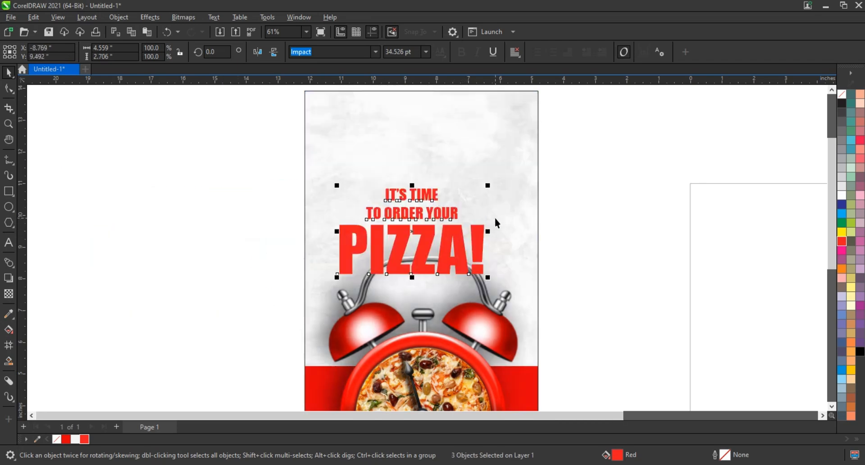
{"action": "key", "text": "ctrl+Page_Down"}
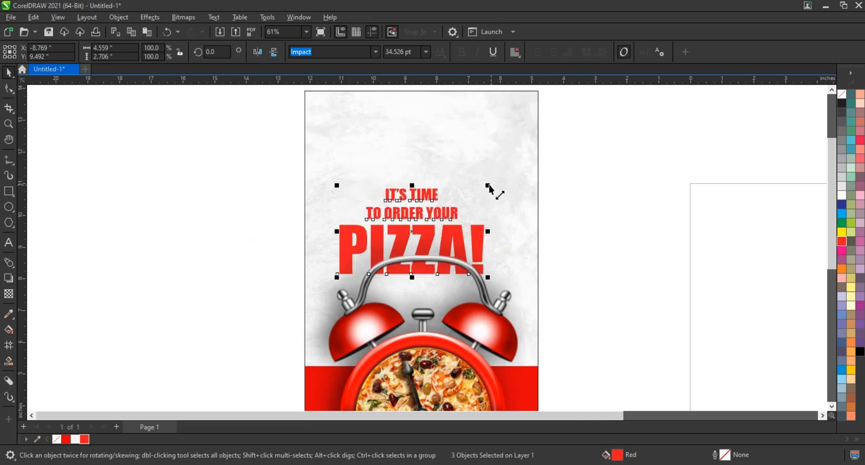
Enlarge the three headline lines together to about 6.05 by 3.59 inches and centre them horizontally on the poster
{"action": "left_click_drag", "start_coordinate": [489, 185], "coordinate": [517, 169]}
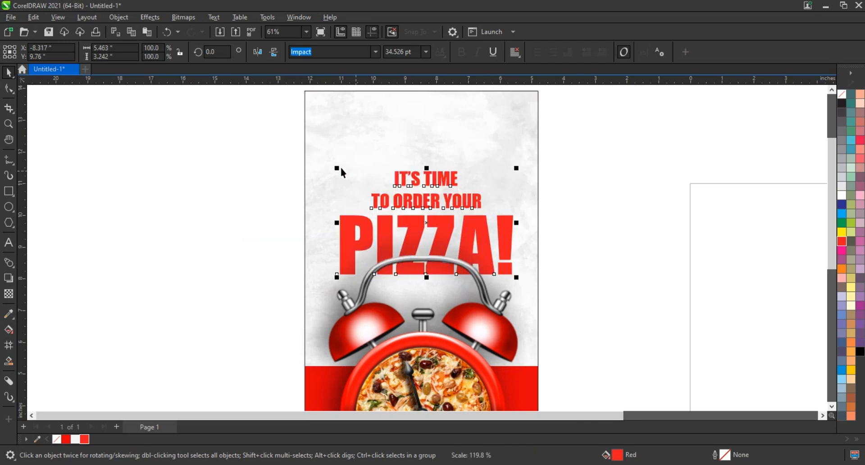
{"action": "left_click_drag", "start_coordinate": [338, 167], "coordinate": [318, 157]}
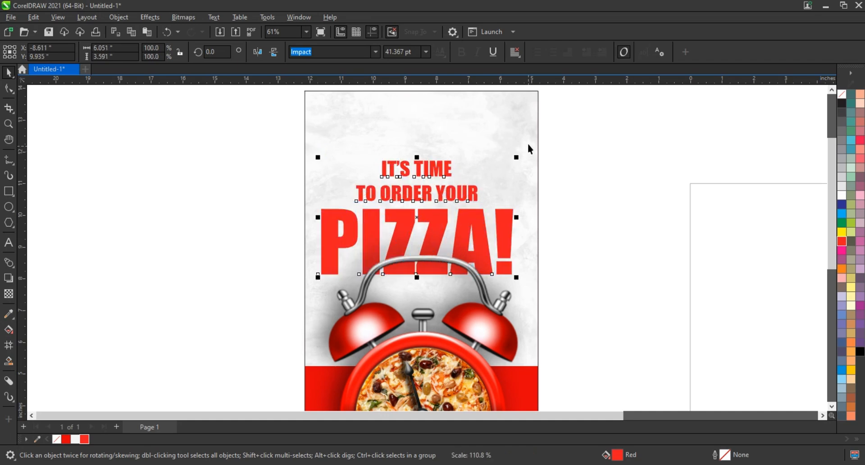
{"action": "left_click", "coordinate": [528, 144], "text": "shift"}
{"action": "key", "text": "c"}
{"action": "left_click", "coordinate": [588, 167]}
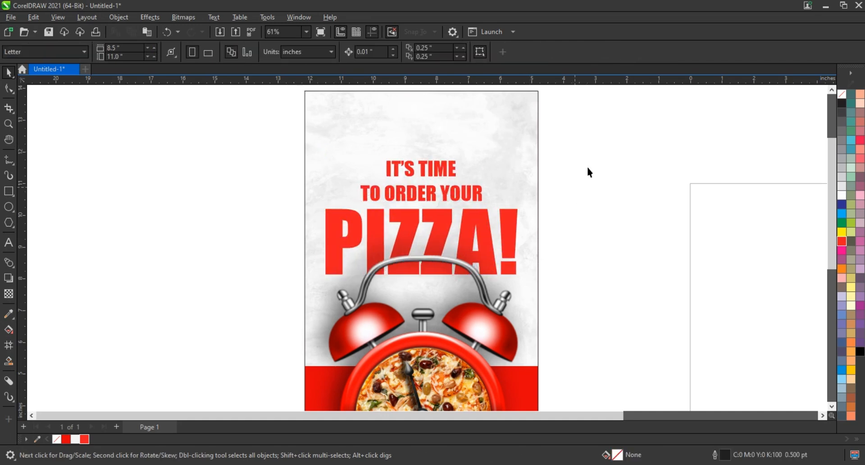
Scale the three headline lines down slightly about their common centre
{"action": "left_click_drag", "start_coordinate": [290, 282], "coordinate": [291, 280]}
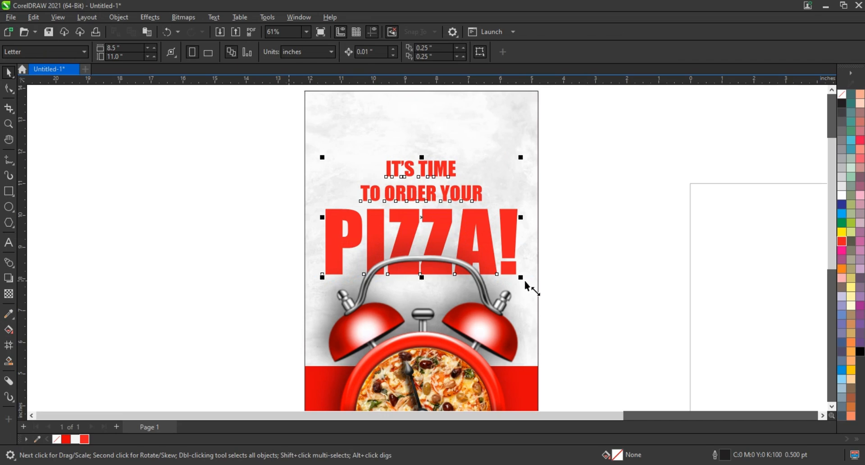
{"action": "left_click_drag", "start_coordinate": [521, 277], "coordinate": [580, 278]}
{"action": "left_click", "coordinate": [584, 274]}
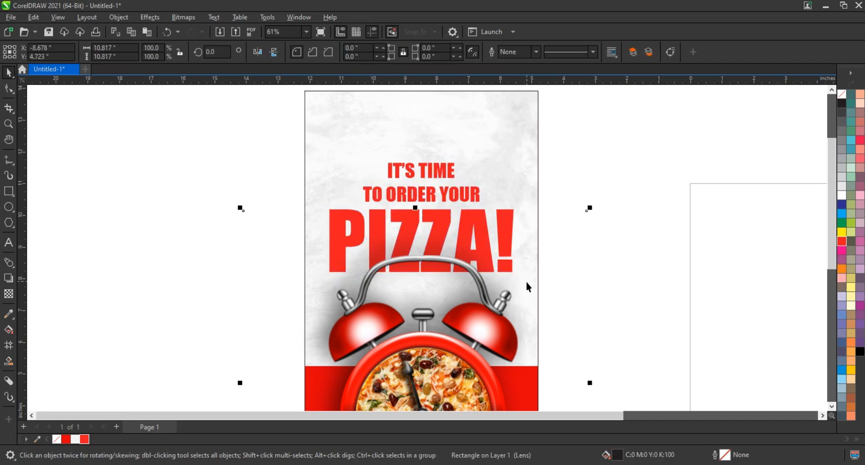
PowerClip the headline, the clock and its shadows inside the poster's background rectangle
{"action": "scroll", "coordinate": [471, 205], "scroll_direction": "down", "scroll_amount": 2}
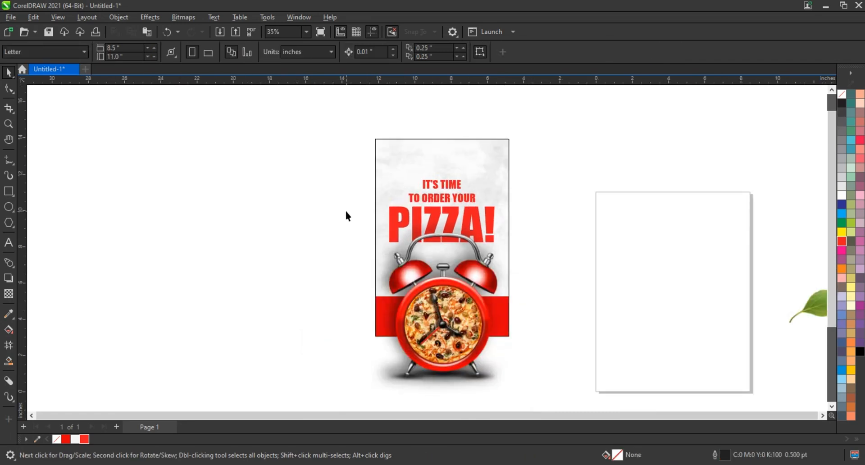
{"action": "left_click", "coordinate": [261, 222]}
{"action": "left_click_drag", "start_coordinate": [441, 312], "coordinate": [540, 393]}
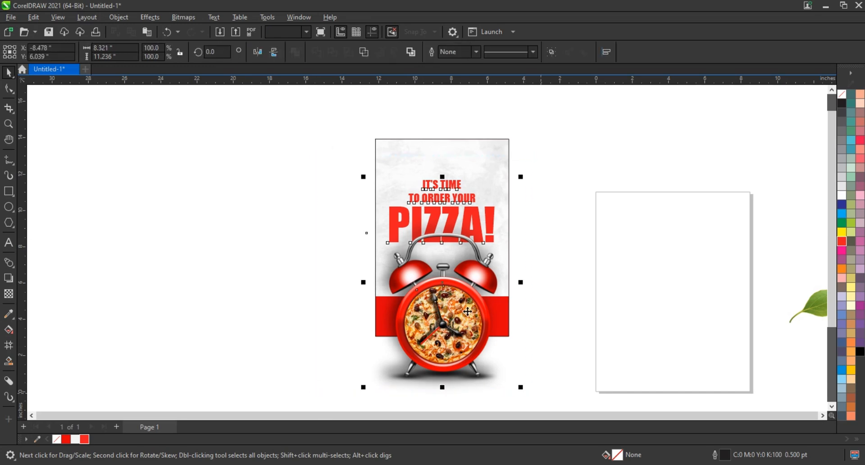
{"action": "right_click", "coordinate": [467, 309]}
{"action": "left_click", "coordinate": [506, 151]}
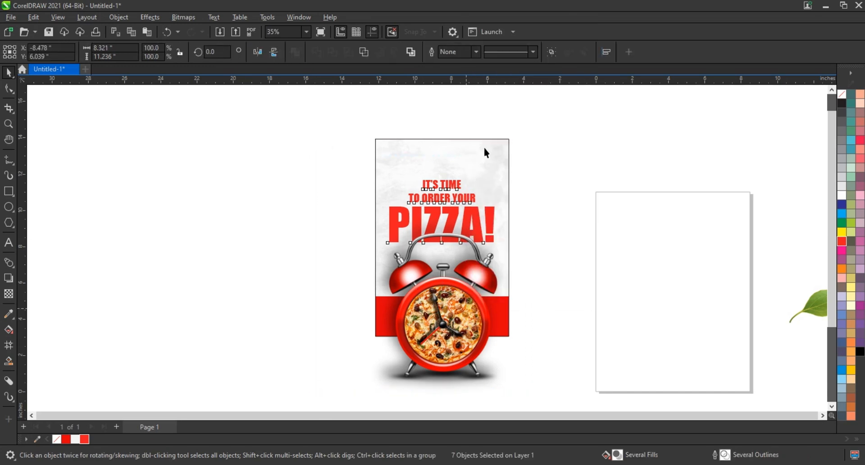
{"action": "left_click", "coordinate": [475, 149]}
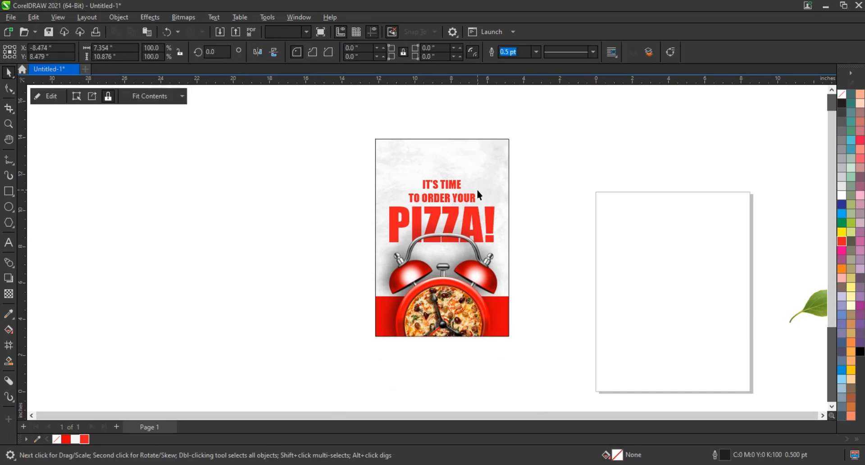
Add artistic text near the poster's upper area reading "Paris" and "Pizza" on two lines
{"action": "scroll", "coordinate": [477, 188], "scroll_direction": "up", "scroll_amount": 2}
{"action": "key", "text": "z"}
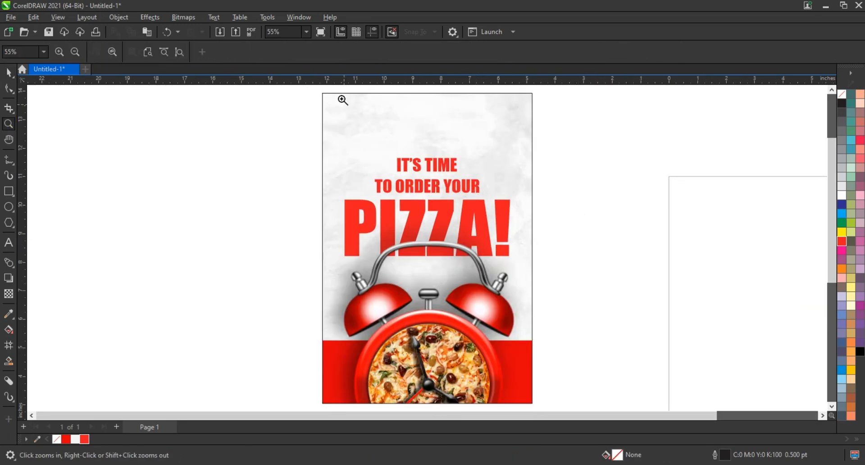
{"action": "left_click_drag", "start_coordinate": [571, 220], "coordinate": [563, 218]}
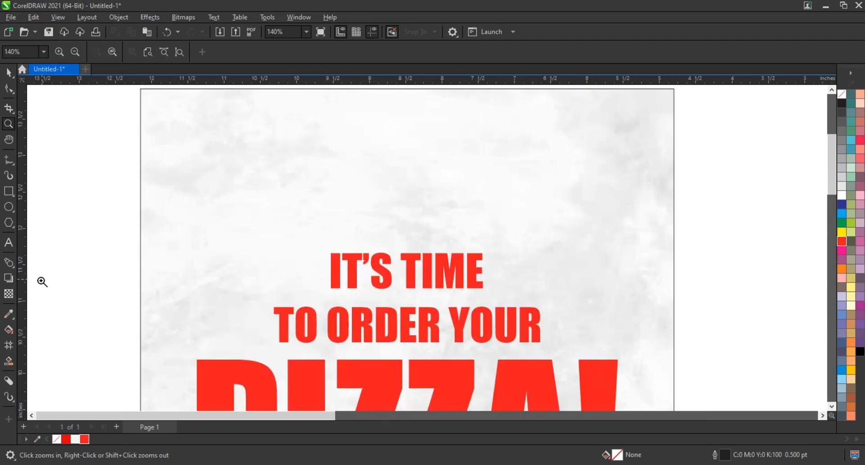
{"action": "left_click", "coordinate": [9, 243]}
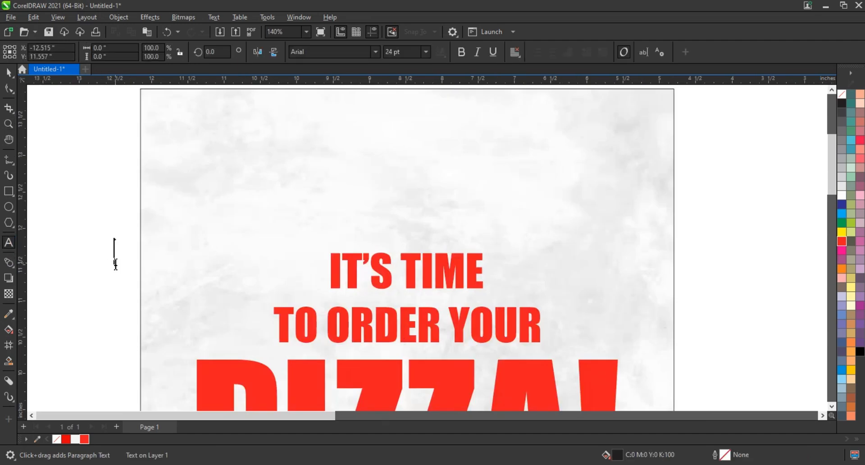
{"action": "type", "text": "pAR"}
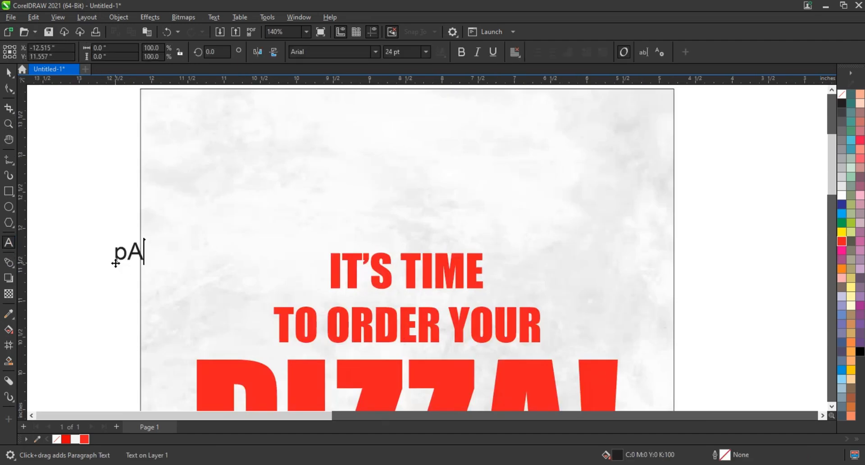
{"action": "key", "text": "BackSpace"}
{"action": "key", "text": "BackSpace"}
{"action": "key", "text": "BackSpace"}
{"action": "type", "text": "Par"}
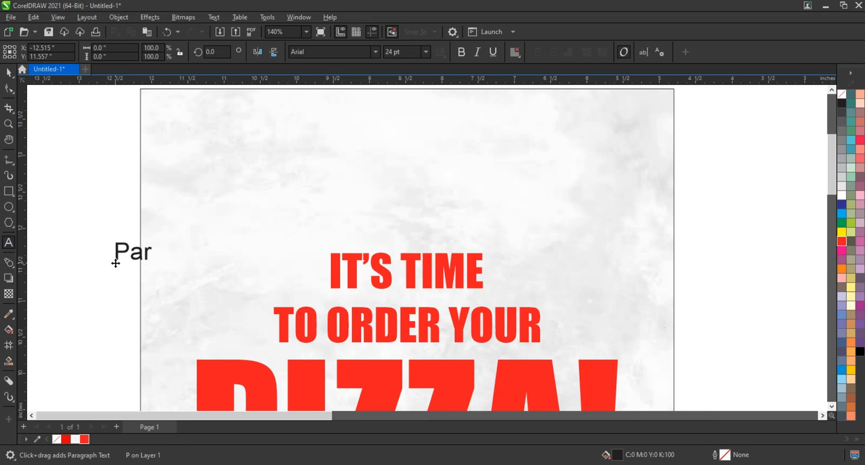
{"action": "type", "text": "is Pizza"}
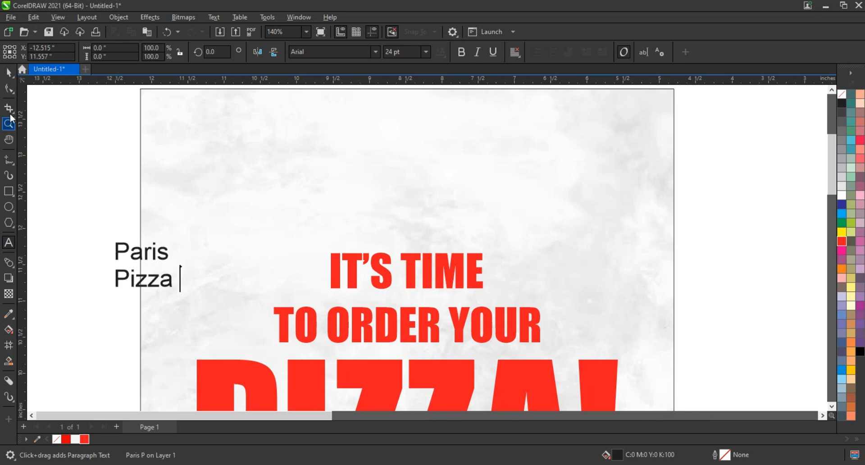
Set the "Paris Pizza" text in the Billion Dreams font
{"action": "left_click", "coordinate": [9, 73]}
{"action": "left_click", "coordinate": [375, 52]}
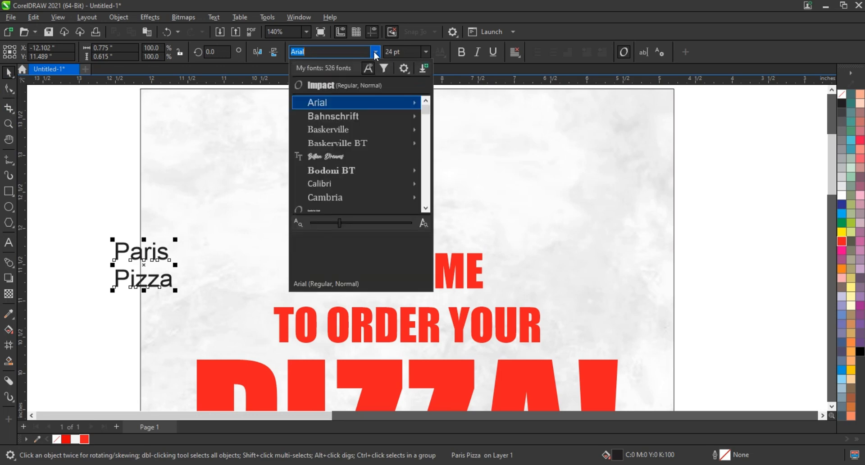
{"action": "left_click", "coordinate": [347, 157]}
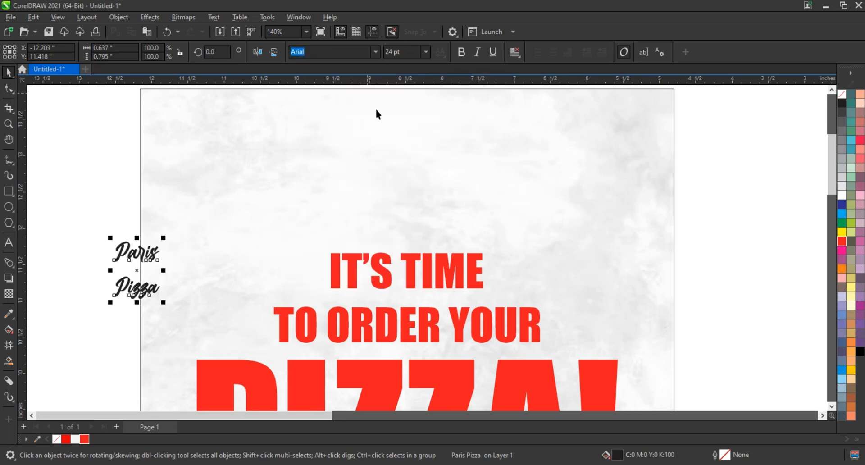
Break the two words apart, then shrink "Pizza" to about 10.9 pt and place it close beneath "Paris"
{"action": "key", "text": "ctrl+k"}
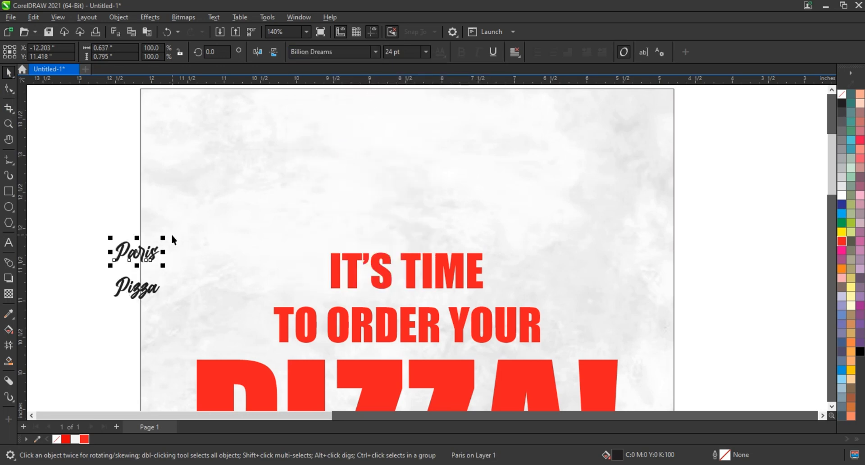
{"action": "left_click", "coordinate": [139, 284]}
{"action": "left_click_drag", "start_coordinate": [165, 302], "coordinate": [136, 270]}
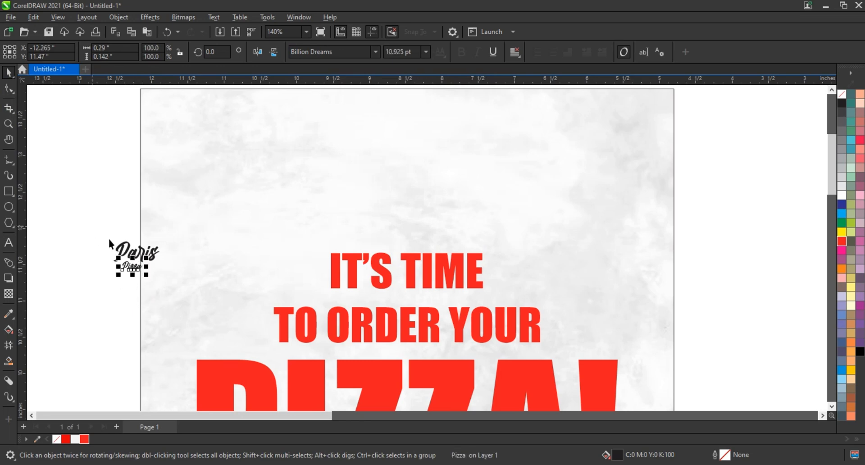
Weld both words into one logo, enlarge it to about 1.99 by 1.31 inches and place it above the headline
{"action": "left_click_drag", "start_coordinate": [109, 239], "coordinate": [180, 288]}
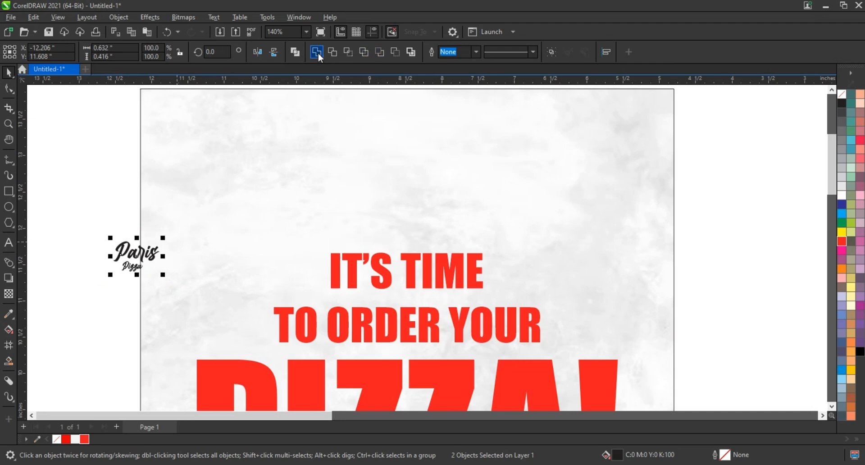
{"action": "left_click_drag", "start_coordinate": [162, 238], "coordinate": [258, 176]}
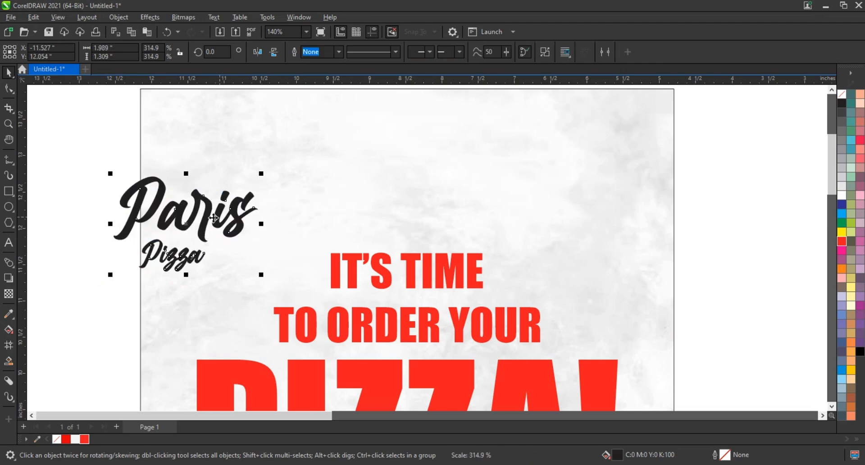
{"action": "left_click_drag", "start_coordinate": [216, 220], "coordinate": [427, 163]}
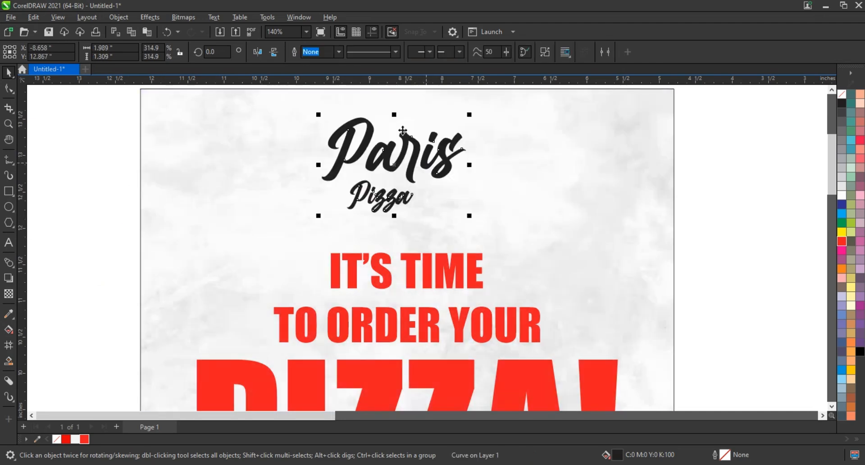
Fill the Paris Pizza logo with green and darken it to C95 M29 Y100 K19
{"action": "left_click", "coordinate": [843, 224]}
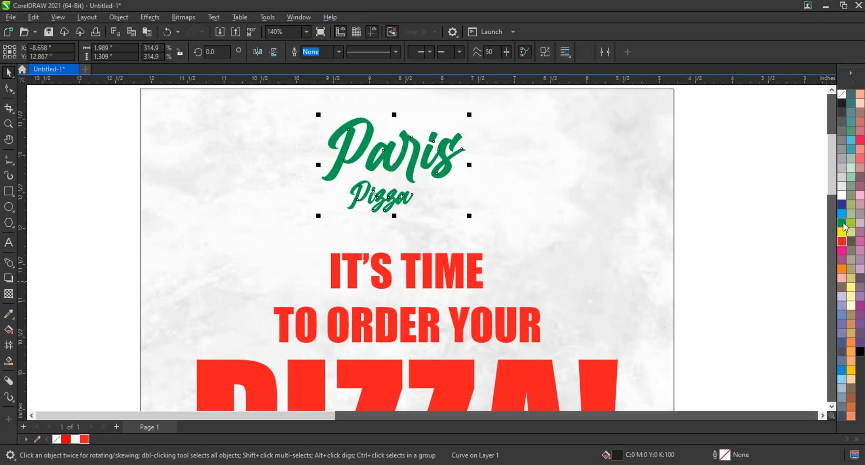
{"action": "key", "text": "g"}
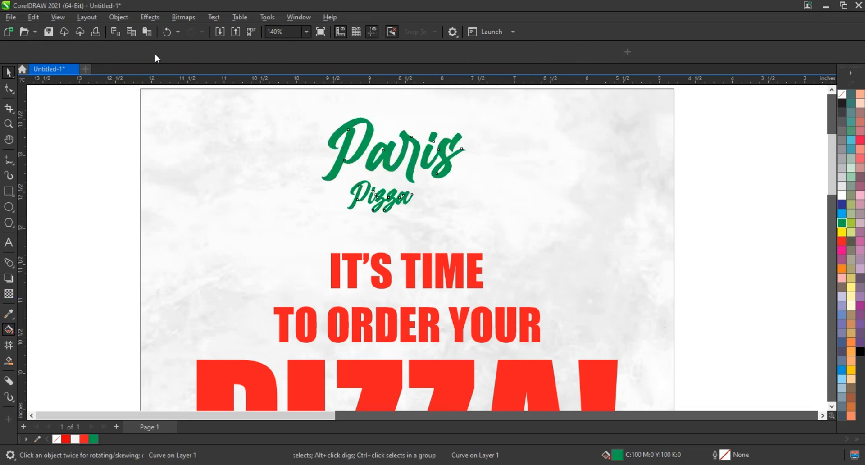
{"action": "left_click", "coordinate": [155, 53]}
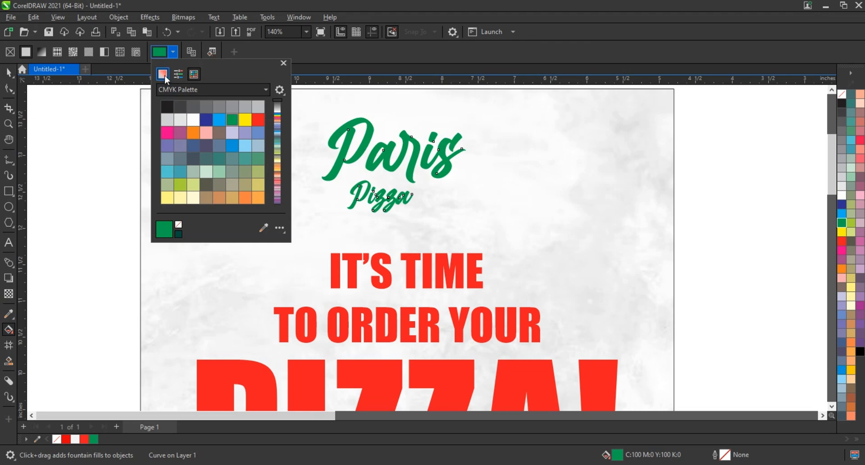
{"action": "left_click", "coordinate": [163, 75]}
{"action": "left_click", "coordinate": [227, 139]}
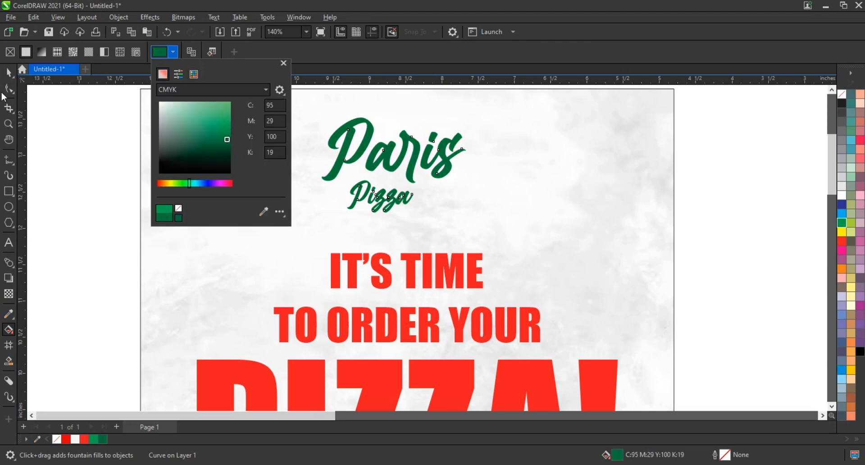
Add a one-step outside contour of about 0.104 inch around the Paris Pizza logo
{"action": "left_click", "coordinate": [9, 72]}
{"action": "key", "text": "space"}
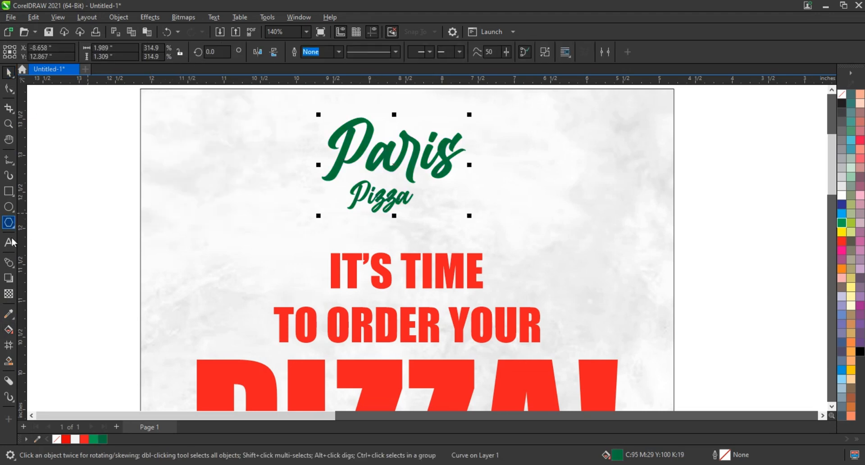
{"action": "left_click", "coordinate": [17, 271]}
{"action": "left_click", "coordinate": [27, 272]}
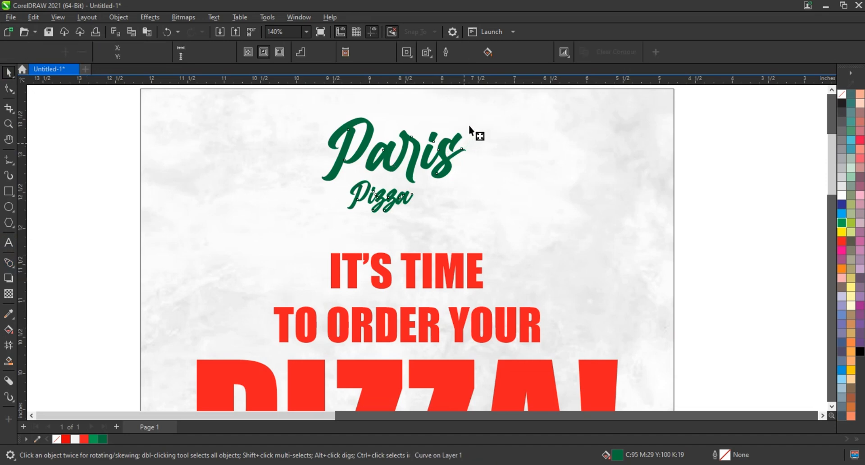
{"action": "left_click_drag", "start_coordinate": [468, 125], "coordinate": [475, 119]}
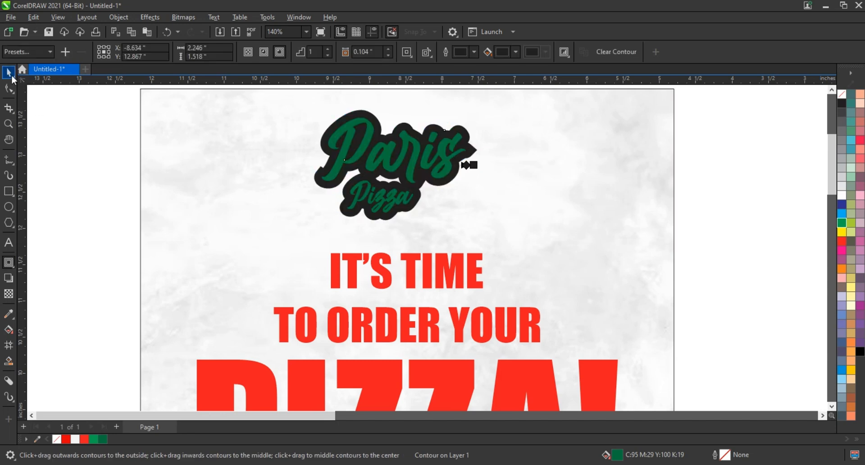
Break the contour apart from the Paris Pizza lettering and select the contour shape alone
{"action": "left_click", "coordinate": [10, 75]}
{"action": "left_click", "coordinate": [119, 17]}
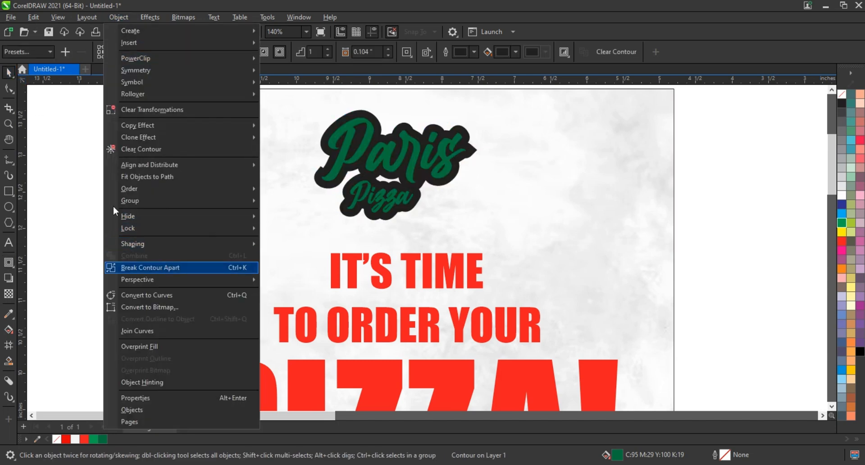
{"action": "left_click", "coordinate": [151, 268]}
{"action": "left_click", "coordinate": [366, 239]}
{"action": "left_click", "coordinate": [421, 185]}
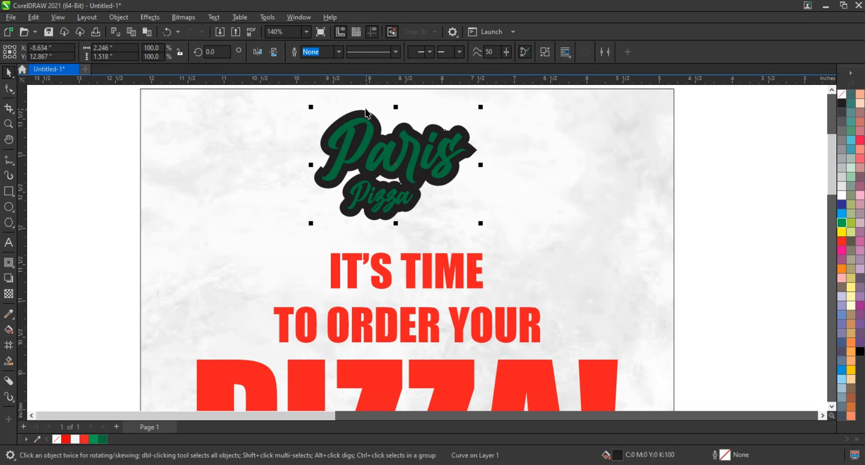
Fill the contour shape with the dark green C95 M29 Y100 K19 and the Paris Pizza lettering with white
{"action": "left_click", "coordinate": [545, 53]}
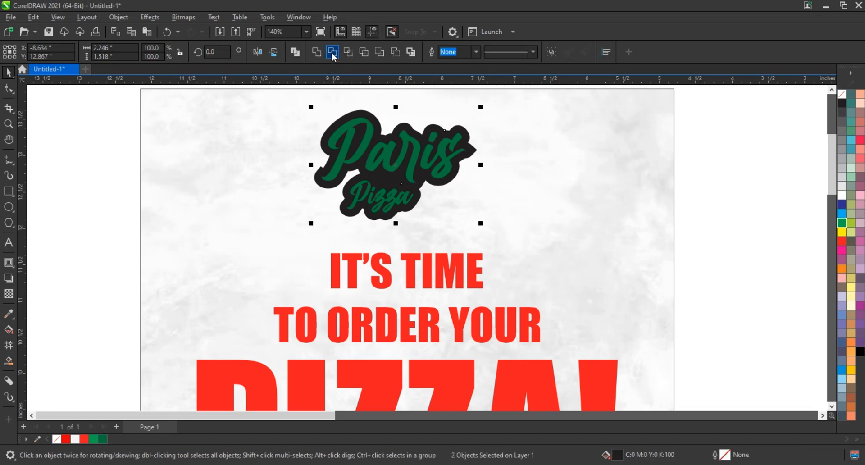
{"action": "left_click", "coordinate": [103, 440]}
{"action": "key", "text": "Escape"}
{"action": "left_click", "coordinate": [421, 168]}
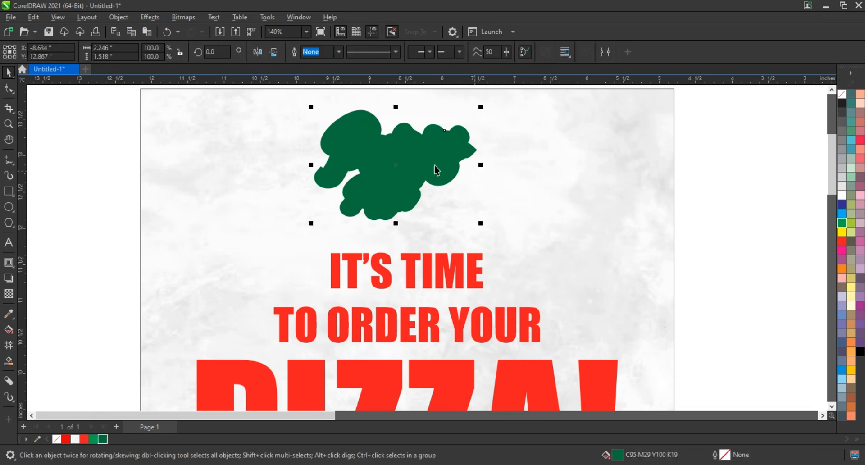
{"action": "left_click", "coordinate": [843, 196]}
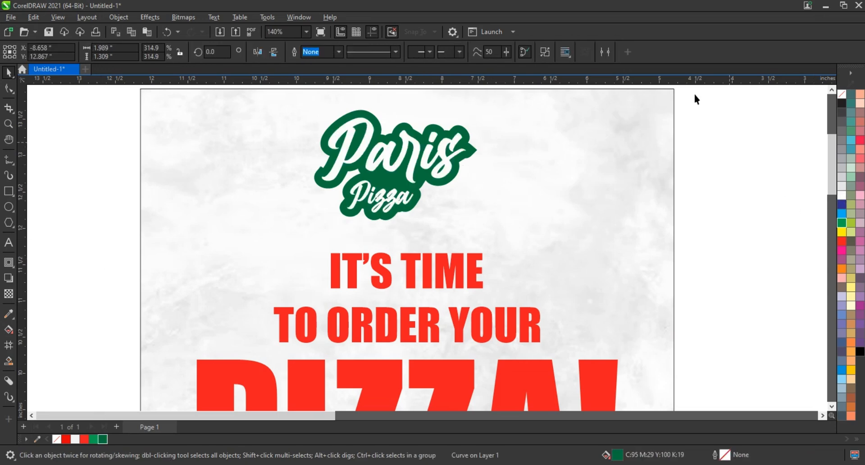
Select the lettering with its green contour and shrink the logo to about 1.88 by 1.27 inches above the headline
{"action": "left_click_drag", "start_coordinate": [695, 95], "coordinate": [270, 218]}
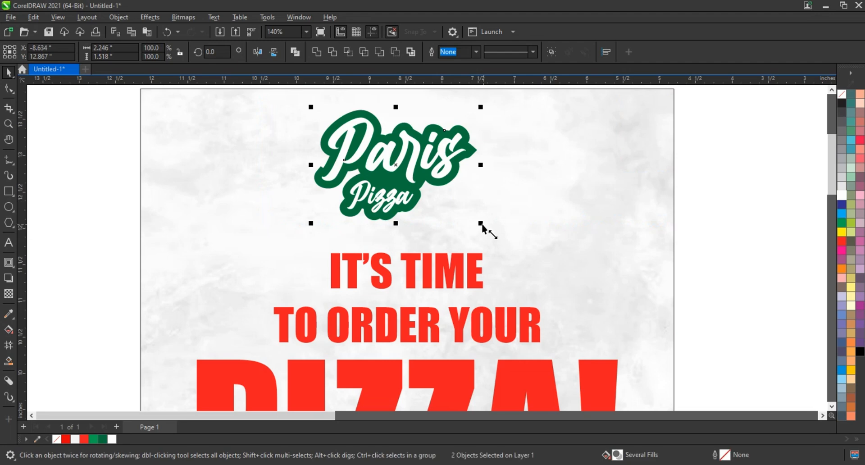
{"action": "left_click_drag", "start_coordinate": [481, 224], "coordinate": [468, 221]}
{"action": "left_click_drag", "start_coordinate": [414, 173], "coordinate": [421, 162]}
{"action": "scroll", "coordinate": [365, 220], "scroll_direction": "down", "scroll_amount": 3}
{"action": "left_click", "coordinate": [458, 200]}
{"action": "key", "text": "shift+F4"}
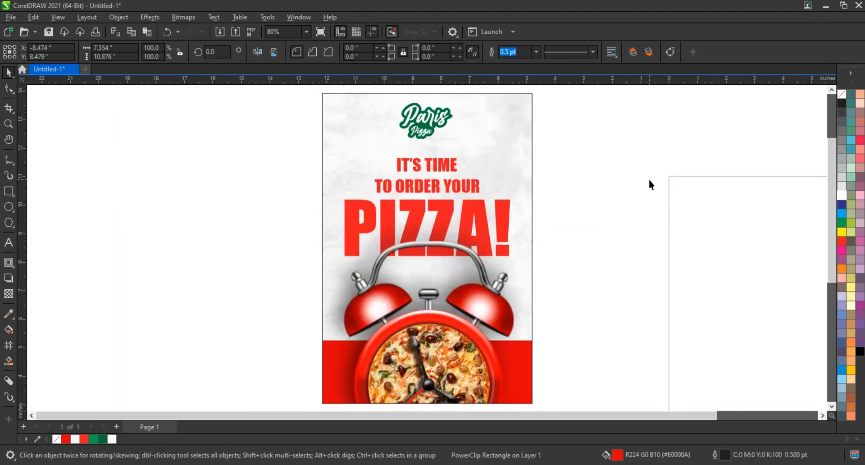
Shrink the logo to about 1.7 by 1.15 inches and center it horizontally on the poster
{"action": "left_click_drag", "start_coordinate": [557, 94], "coordinate": [364, 153]}
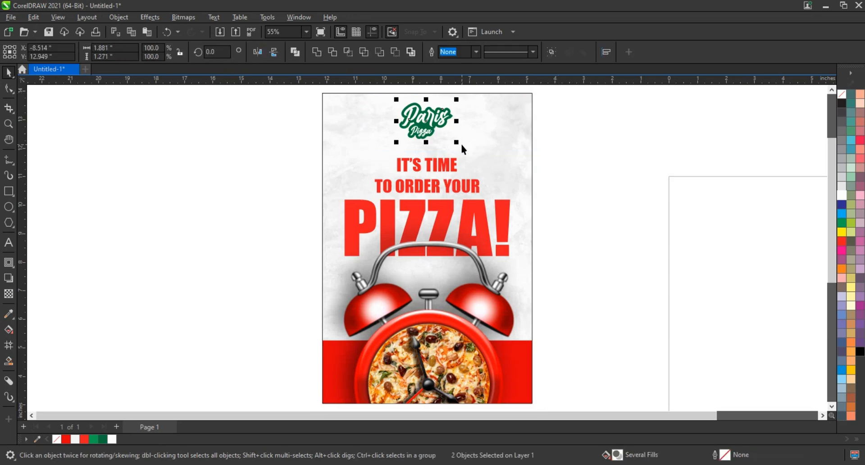
{"action": "left_click_drag", "start_coordinate": [457, 149], "coordinate": [455, 143]}
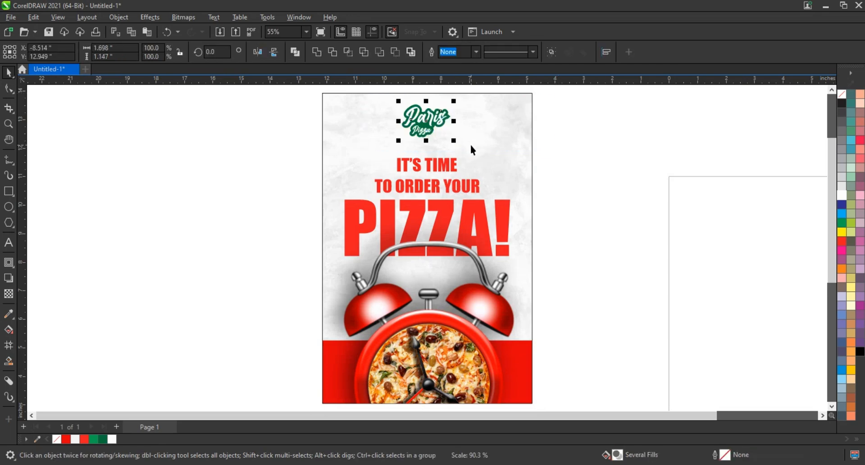
{"action": "left_click", "coordinate": [470, 143]}
{"action": "left_click", "coordinate": [561, 156]}
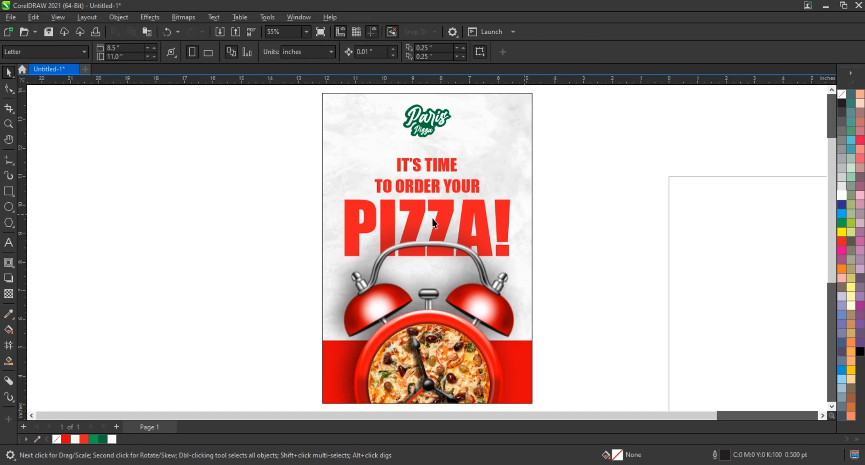
{"action": "left_click", "coordinate": [424, 118]}
{"action": "left_click", "coordinate": [577, 108]}
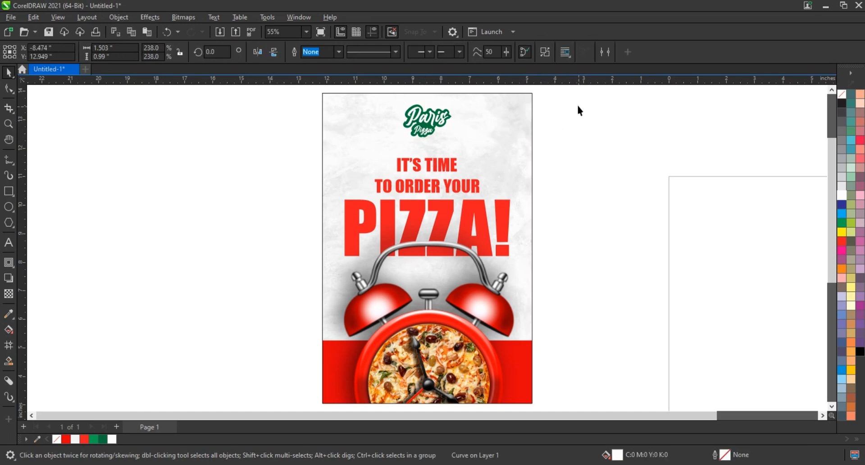
Remove the outline from the poster's background rectangle
{"action": "left_click", "coordinate": [529, 106]}
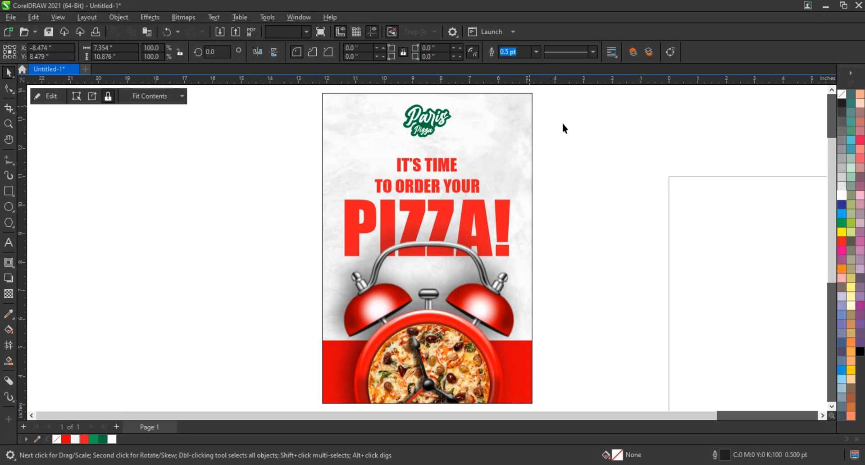
{"action": "right_click", "coordinate": [843, 97]}
{"action": "left_click", "coordinate": [821, 102]}
{"action": "left_click", "coordinate": [639, 162]}
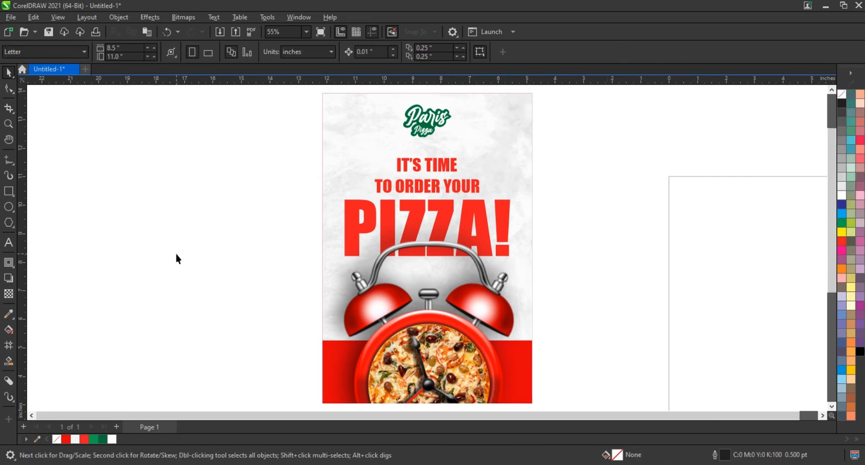
Move the leaf picture onto the poster's upper left edge and send the poster background behind it
{"action": "scroll", "coordinate": [177, 255], "scroll_direction": "down", "scroll_amount": 2}
{"action": "left_click", "coordinate": [658, 310]}
{"action": "left_click_drag", "start_coordinate": [659, 310], "coordinate": [280, 196]}
{"action": "left_click_drag", "start_coordinate": [199, 145], "coordinate": [452, 378]}
{"action": "key", "text": "shift+F2"}
{"action": "left_click", "coordinate": [355, 178]}
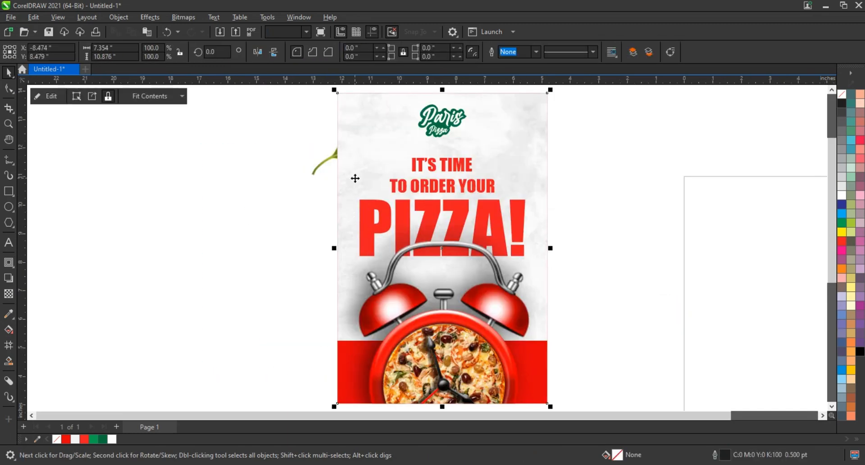
{"action": "key", "text": "shift+Page_Down"}
{"action": "left_click", "coordinate": [356, 152]}
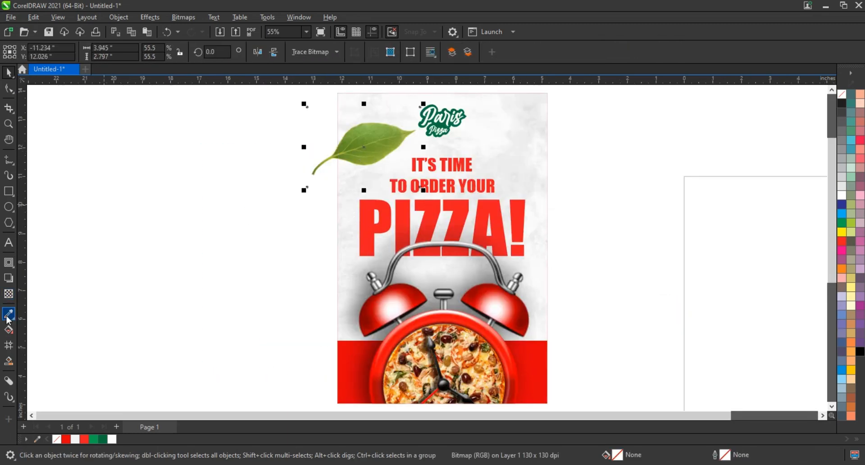
{"action": "left_click_drag", "start_coordinate": [359, 151], "coordinate": [331, 152]}
Adjust the leaf picture to brightness -19 and contrast 54
{"action": "left_click", "coordinate": [150, 17]}
{"action": "mouse_move", "coordinate": [171, 43]}
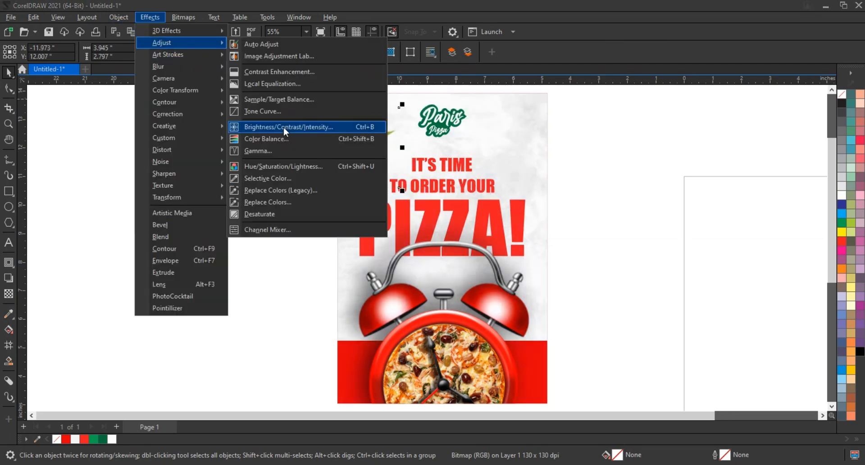
{"action": "left_click", "coordinate": [283, 126]}
{"action": "left_click_drag", "start_coordinate": [607, 193], "coordinate": [617, 193]}
{"action": "left_click_drag", "start_coordinate": [565, 213], "coordinate": [589, 232]}
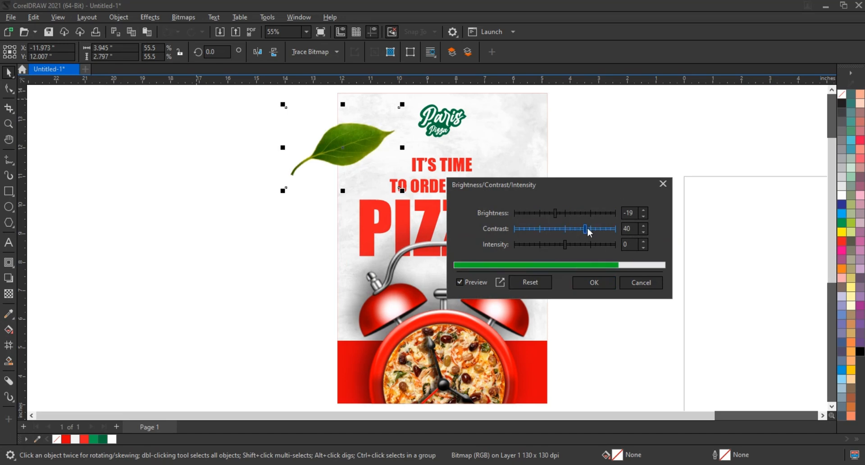
{"action": "left_click", "coordinate": [596, 283]}
Shrink the leaf and place a copy about 1.53 by 1.09 inches, mirrored both ways, between it and the logo
{"action": "left_click_drag", "start_coordinate": [402, 105], "coordinate": [391, 117]}
{"action": "left_click_drag", "start_coordinate": [386, 180], "coordinate": [367, 176]}
{"action": "right_click", "coordinate": [368, 176]}
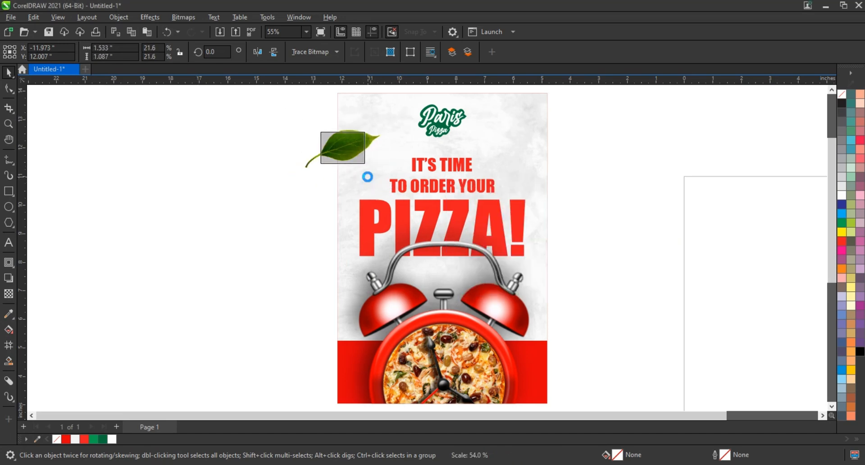
{"action": "left_click", "coordinate": [258, 52]}
{"action": "left_click", "coordinate": [274, 52]}
{"action": "left_click_drag", "start_coordinate": [346, 144], "coordinate": [377, 118]}
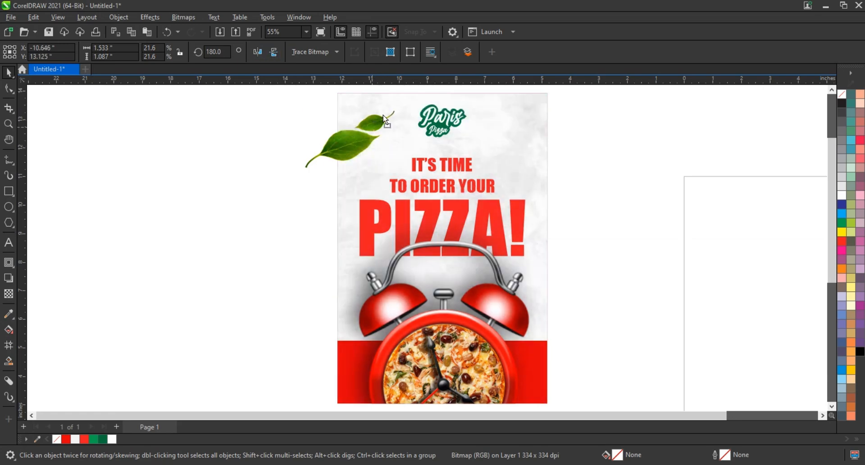
Copy the large leaf to the poster's left edge beside the clock and shrink the copy to about 2.43 by 1.72 inches
{"action": "scroll", "coordinate": [508, 199], "scroll_direction": "down", "scroll_amount": 1}
{"action": "left_click", "coordinate": [381, 159]}
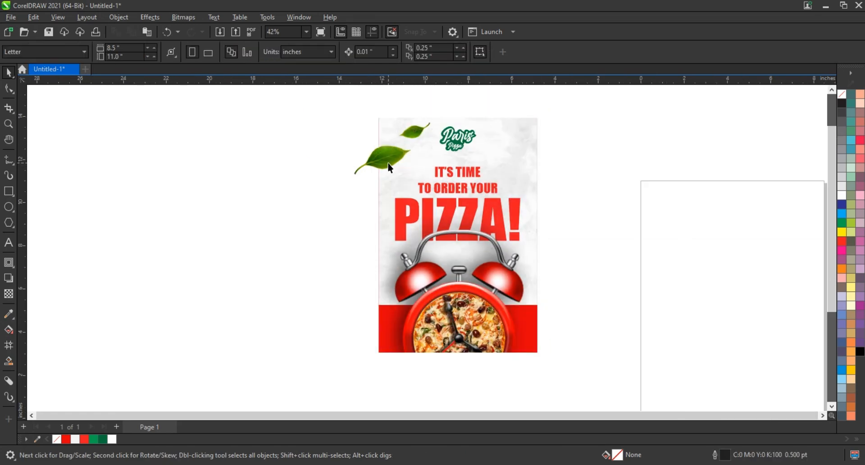
{"action": "left_click_drag", "start_coordinate": [382, 158], "coordinate": [378, 276]}
{"action": "right_click", "coordinate": [375, 271]}
{"action": "left_click_drag", "start_coordinate": [410, 244], "coordinate": [406, 246]}
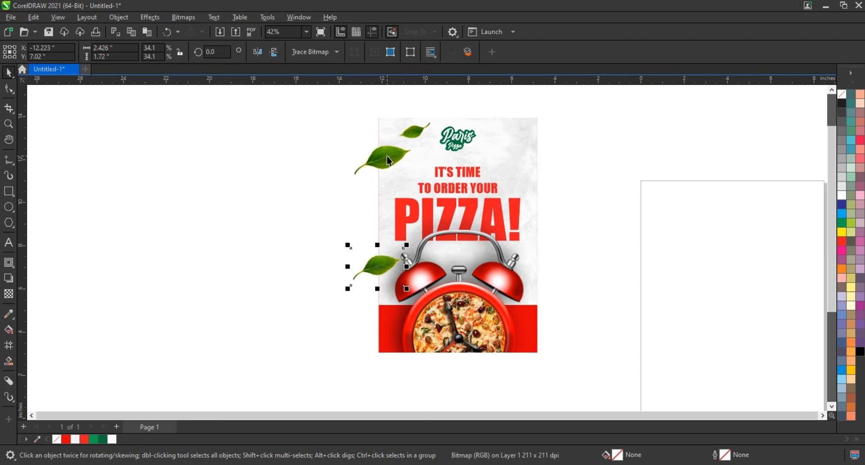
Place two copies of the small leaf along the poster's right edge, turning the lower one to point downward
{"action": "left_click_drag", "start_coordinate": [416, 131], "coordinate": [545, 269]}
{"action": "right_click", "coordinate": [532, 173]}
{"action": "right_click", "coordinate": [522, 251]}
{"action": "left_click", "coordinate": [431, 163]}
{"action": "left_click", "coordinate": [530, 246]}
{"action": "left_click", "coordinate": [566, 248]}
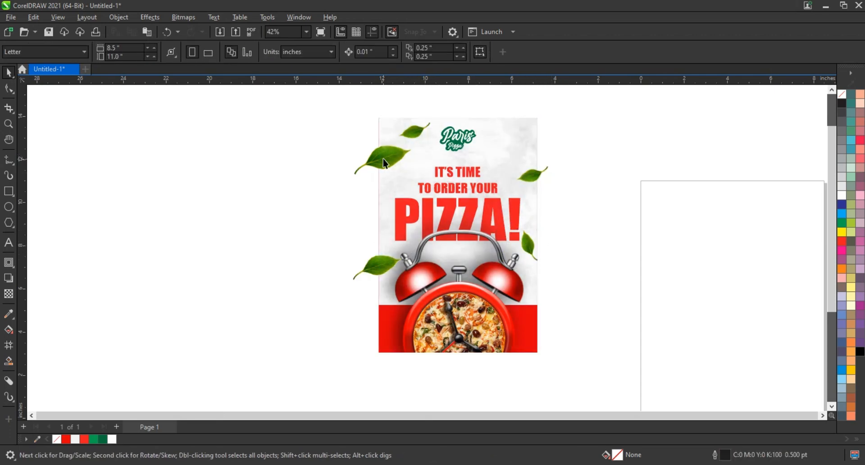
Copy the large leaf to the right end of the word PIZZA! and mirror it horizontally
{"action": "right_click", "coordinate": [530, 281]}
{"action": "left_click_drag", "start_coordinate": [383, 161], "coordinate": [540, 210]}
{"action": "left_click", "coordinate": [257, 51]}
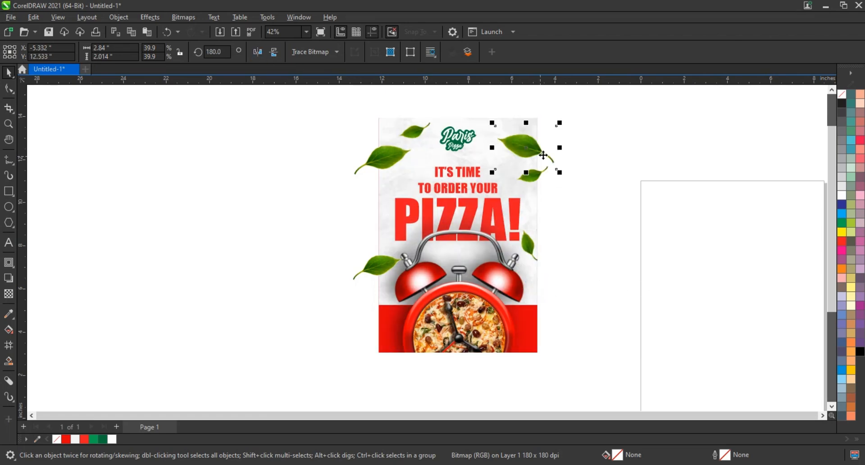
Select all six leaves and apply a Gaussian Blur to them
{"action": "left_click", "coordinate": [536, 177], "text": "shift"}
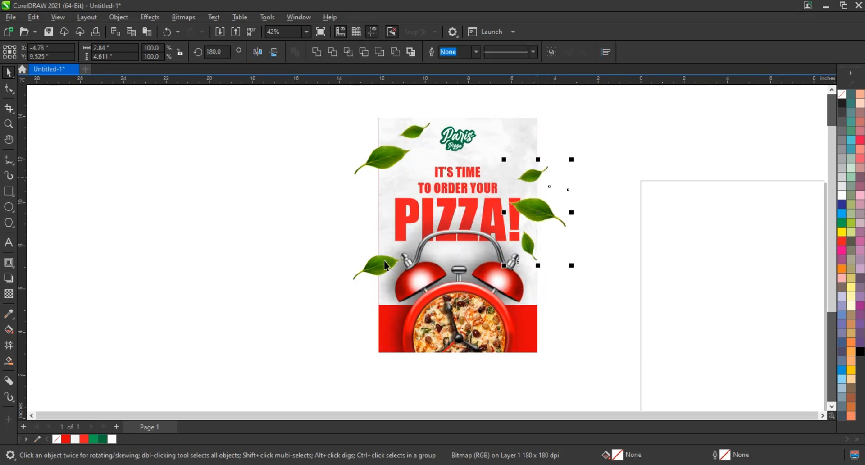
{"action": "left_click", "coordinate": [384, 260], "text": "shift"}
{"action": "left_click", "coordinate": [385, 156], "text": "shift"}
{"action": "left_click", "coordinate": [408, 128], "text": "shift"}
{"action": "key", "text": "shift+F2"}
{"action": "left_click", "coordinate": [156, 18]}
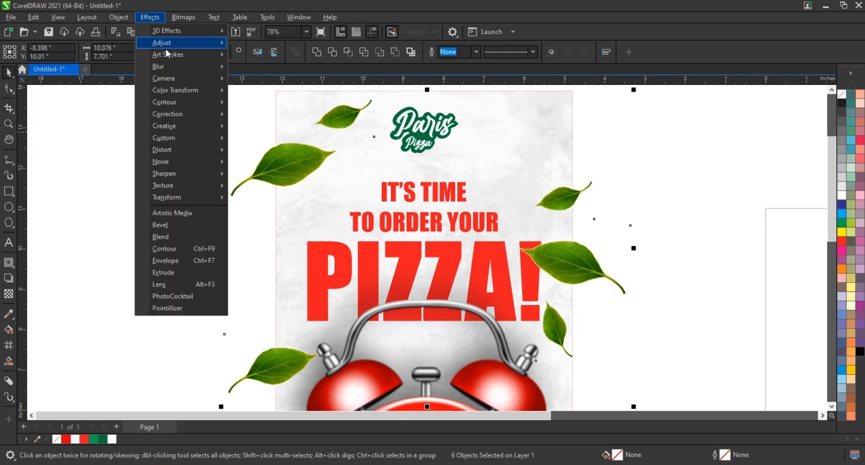
{"action": "mouse_move", "coordinate": [170, 66]}
{"action": "left_click", "coordinate": [265, 81]}
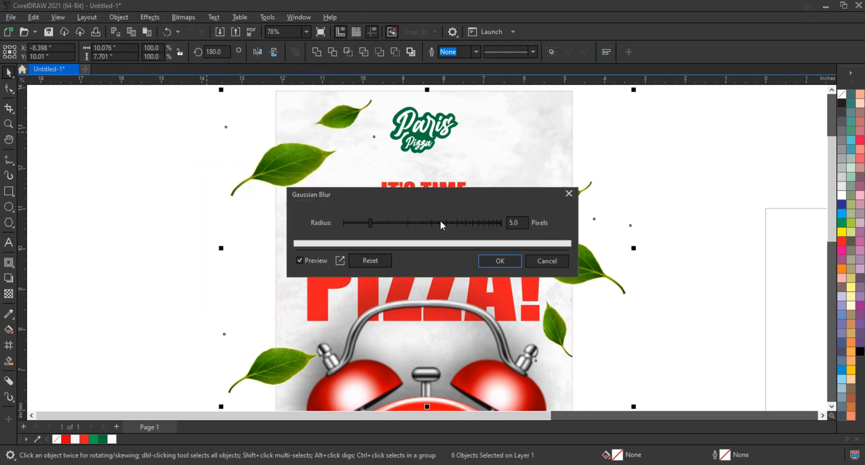
{"action": "left_click", "coordinate": [390, 224]}
{"action": "left_click_drag", "start_coordinate": [391, 224], "coordinate": [385, 223]}
{"action": "left_click", "coordinate": [507, 262]}
PowerClip the six blurred leaves inside the poster's background rectangle
{"action": "scroll", "coordinate": [458, 233], "scroll_direction": "down", "scroll_amount": 2}
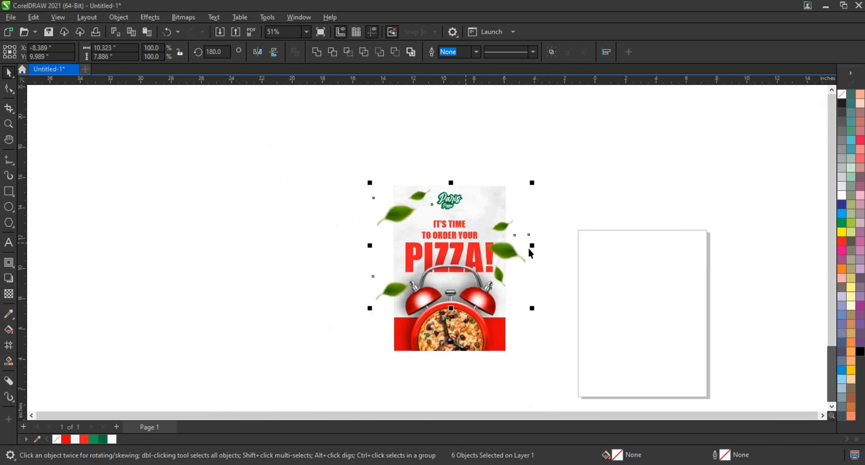
{"action": "right_click", "coordinate": [516, 249]}
{"action": "left_click", "coordinate": [552, 303]}
{"action": "left_click", "coordinate": [480, 335]}
{"action": "left_click_drag", "start_coordinate": [532, 354], "coordinate": [344, 163]}
{"action": "key", "text": "shift+F2"}
{"action": "left_click", "coordinate": [618, 230]}
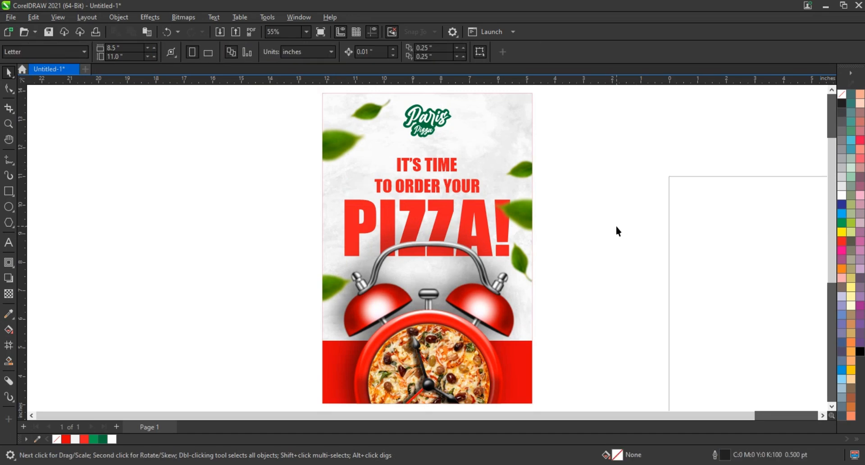